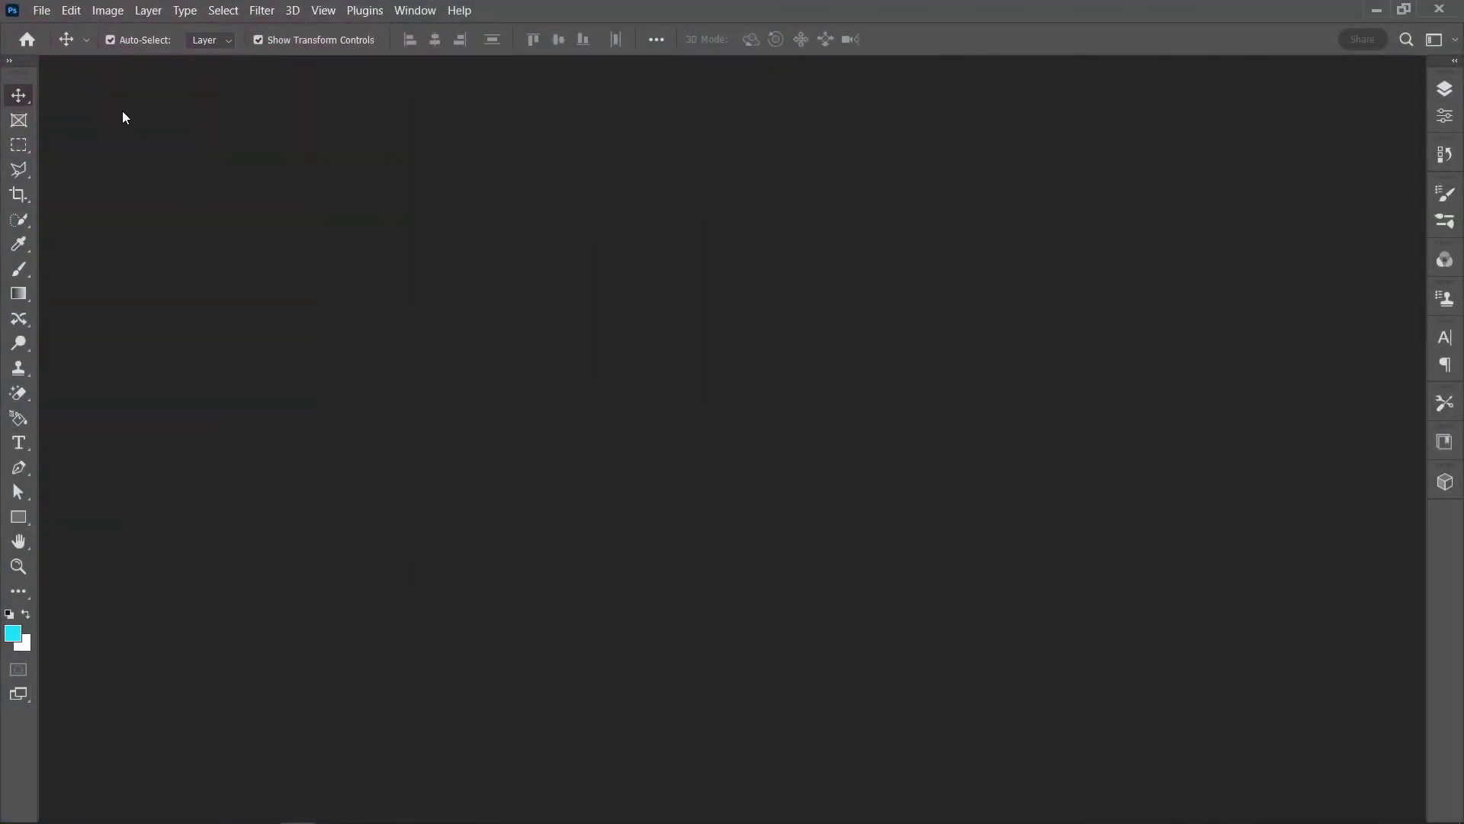
Create a blank 1920 × 1080 px, 72 ppi RGB document with a white background.
{"action": "left_click", "coordinate": [43, 11]}
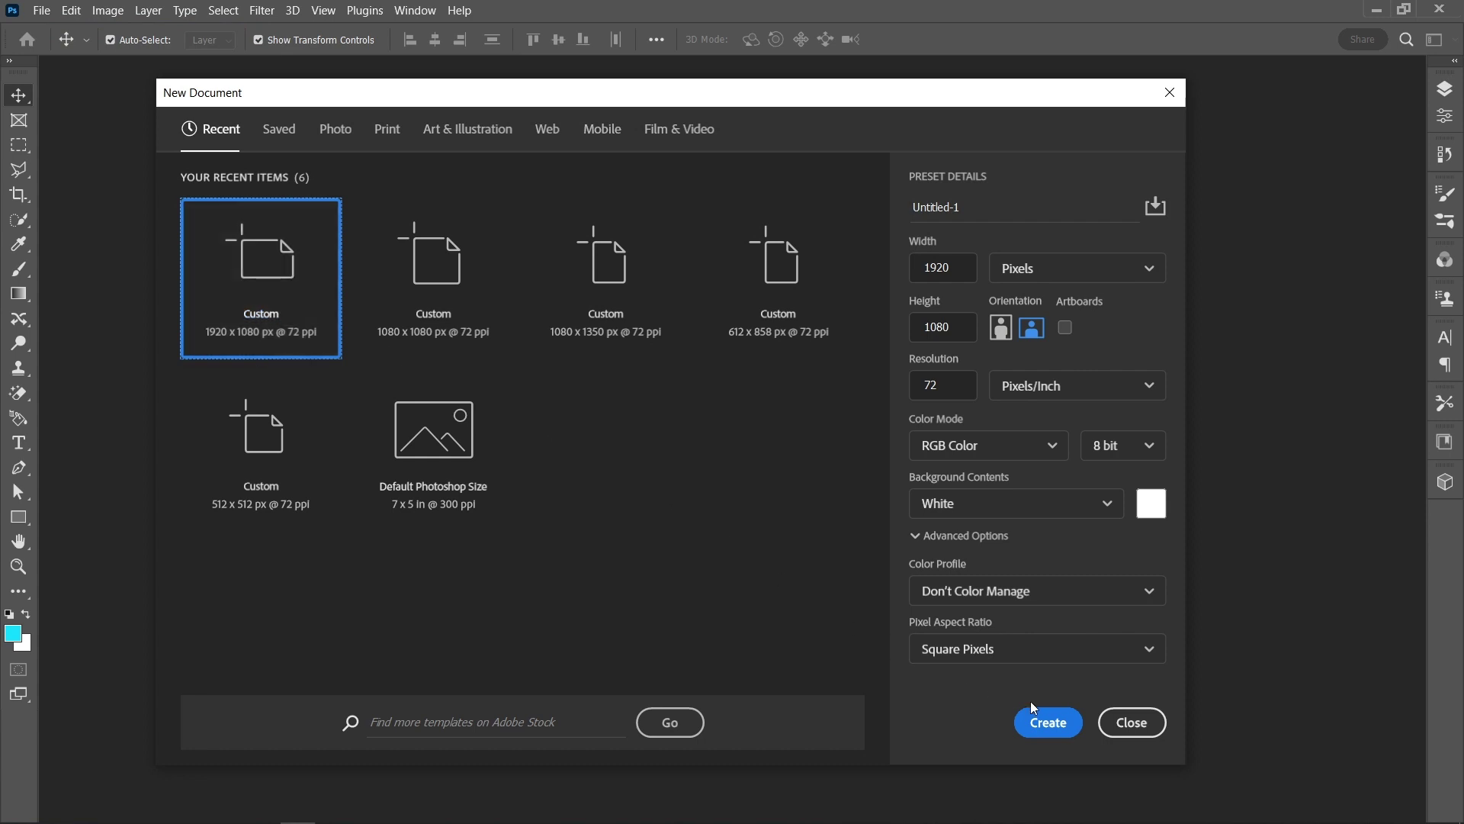
{"action": "left_click", "coordinate": [1034, 709]}
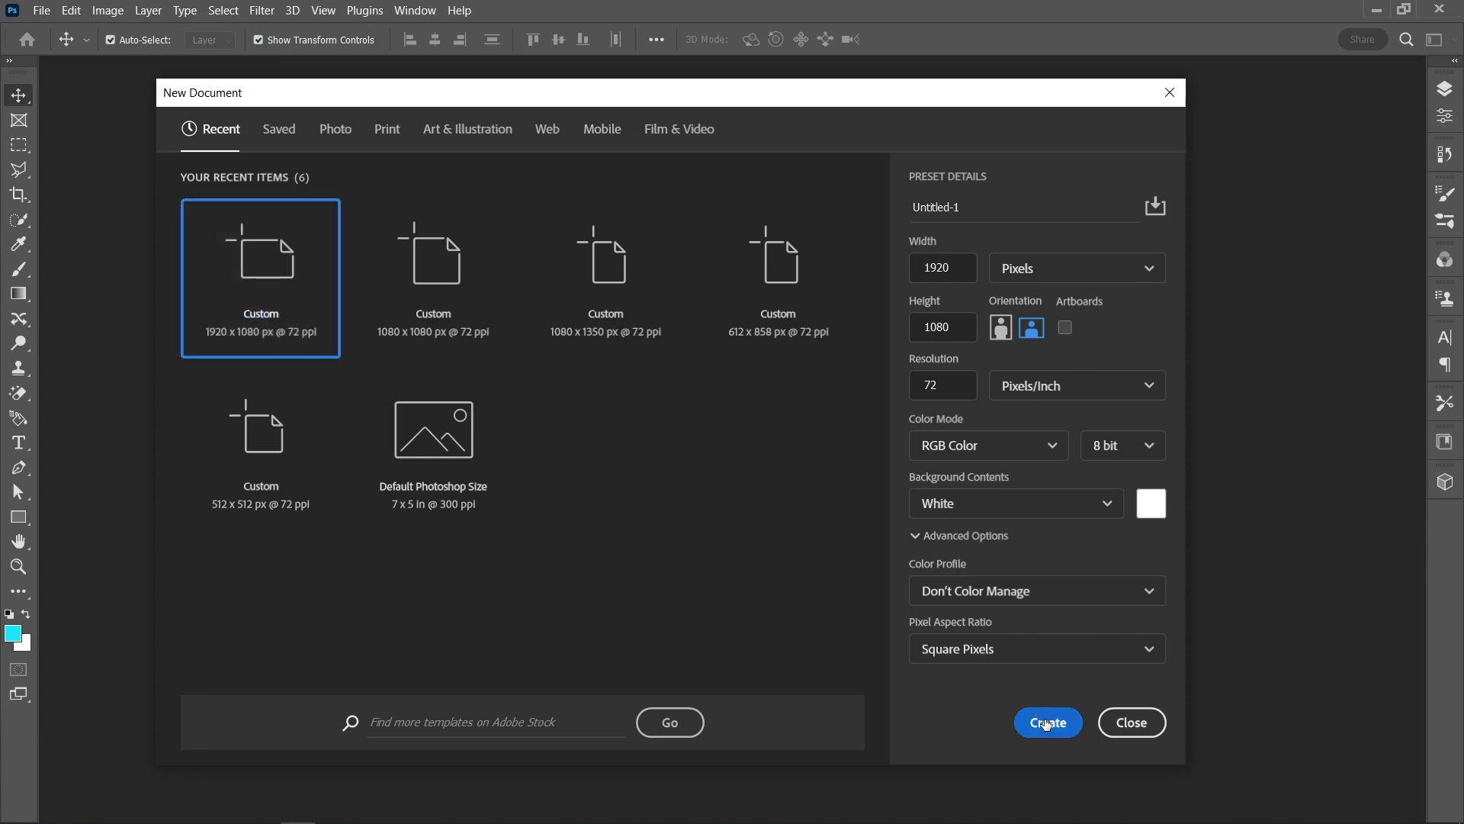
{"action": "left_click", "coordinate": [1443, 96]}
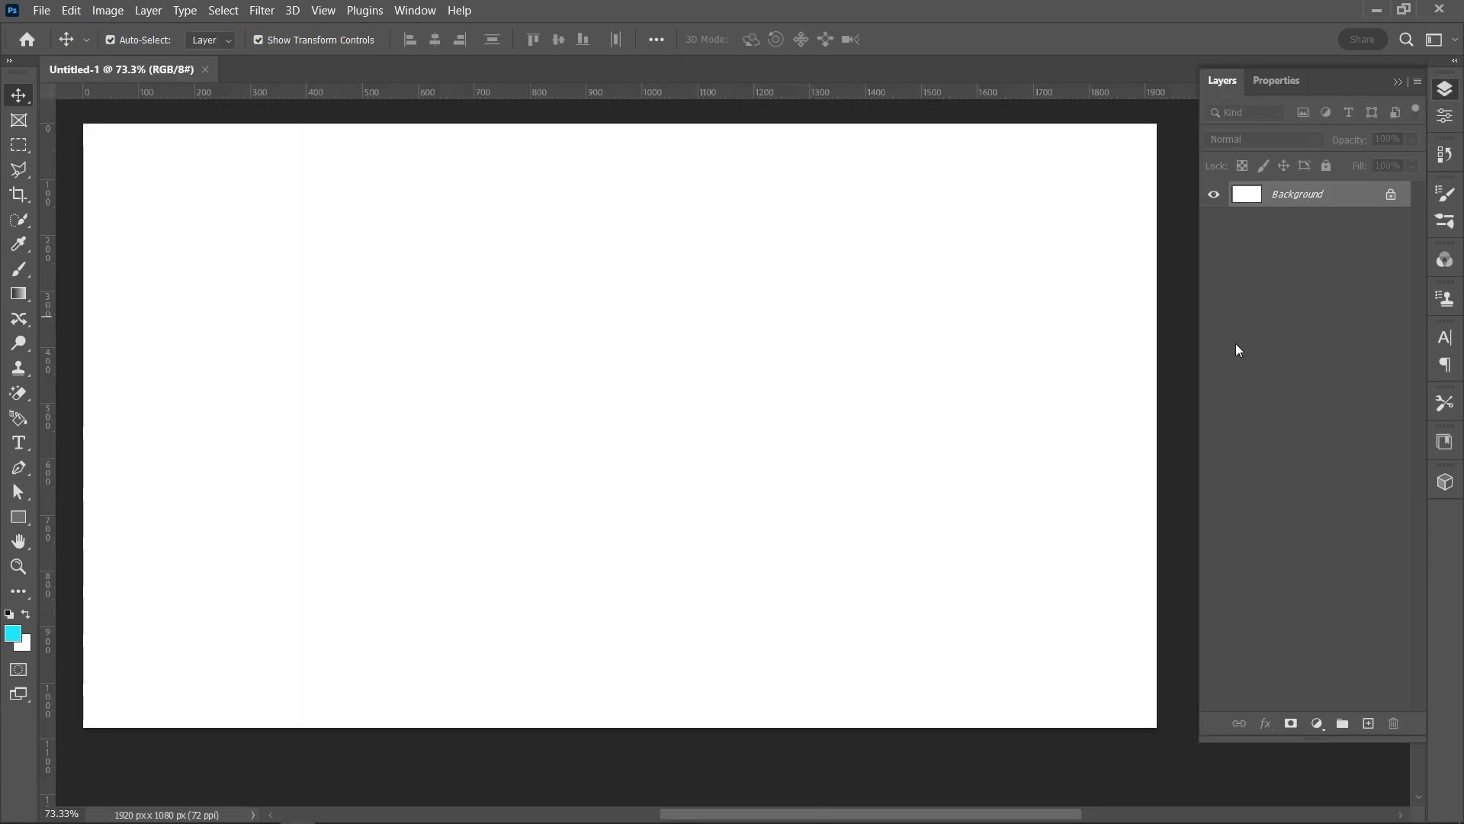
Add a Solid Color fill layer in light blue 60c1dd covering the whole canvas.
{"action": "left_click", "coordinate": [1316, 725]}
{"action": "left_click", "coordinate": [1328, 395]}
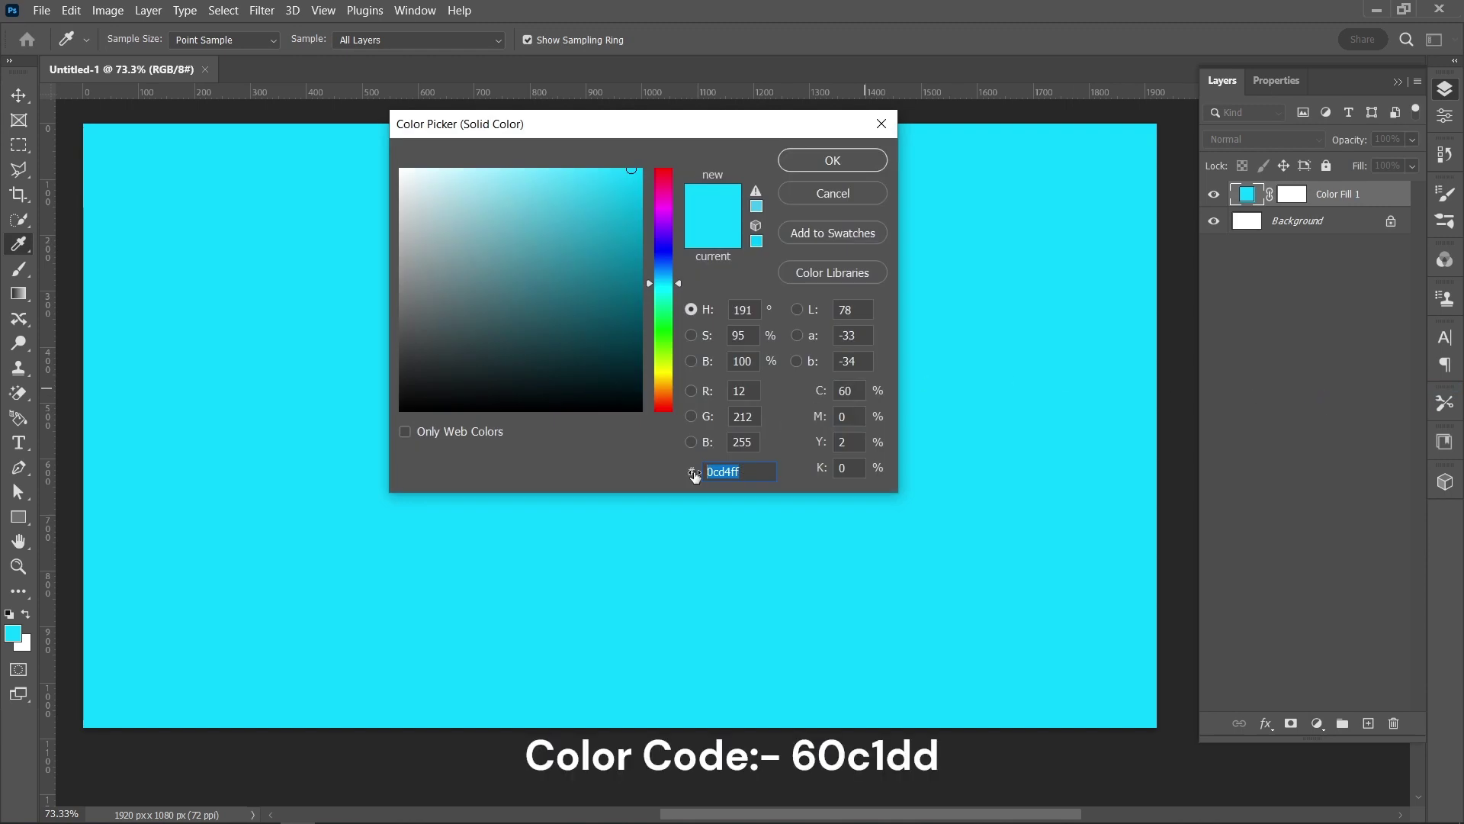
{"action": "type", "text": "60c1dd"}
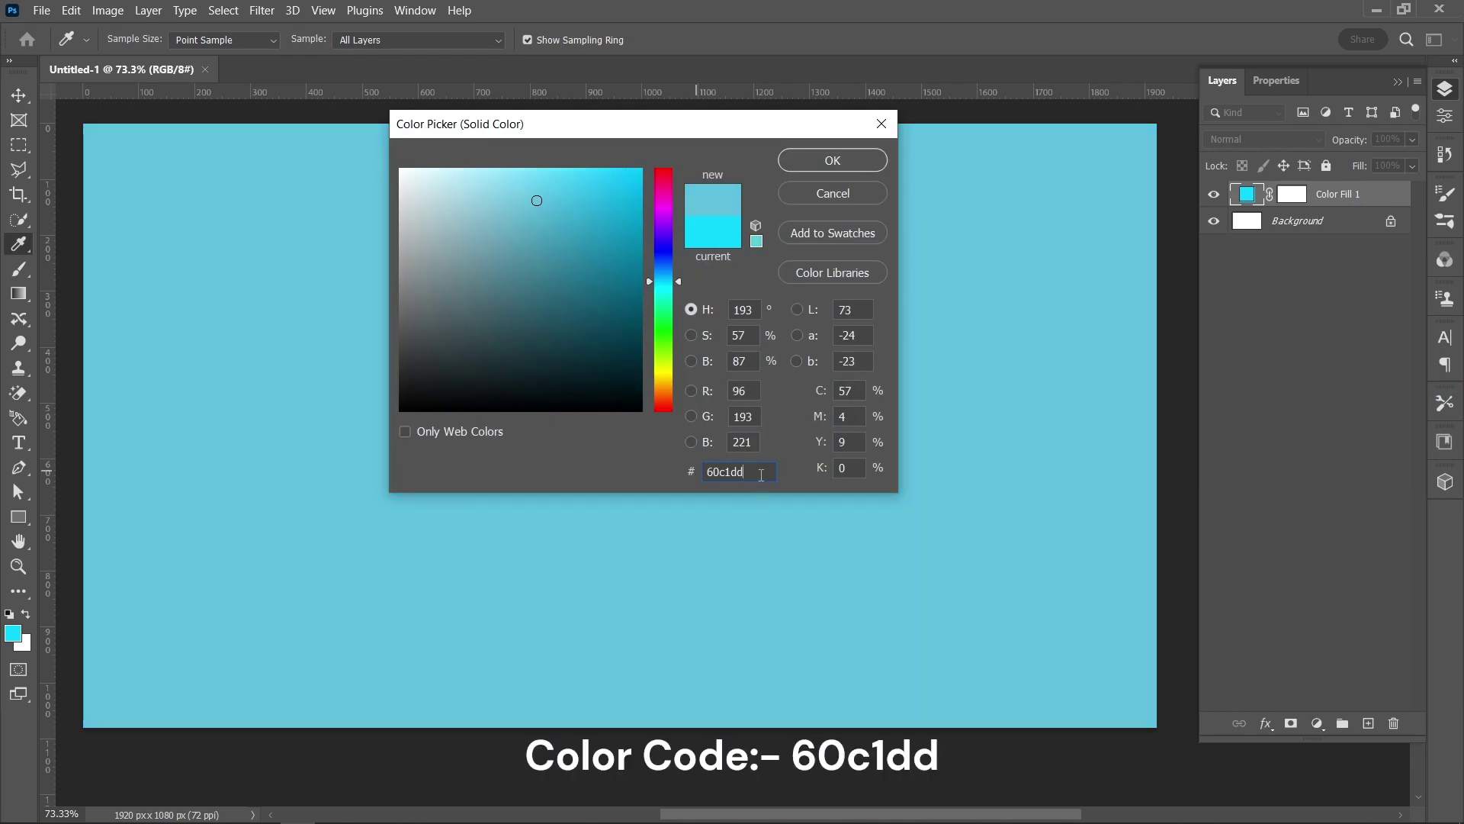
{"action": "left_click", "coordinate": [829, 160]}
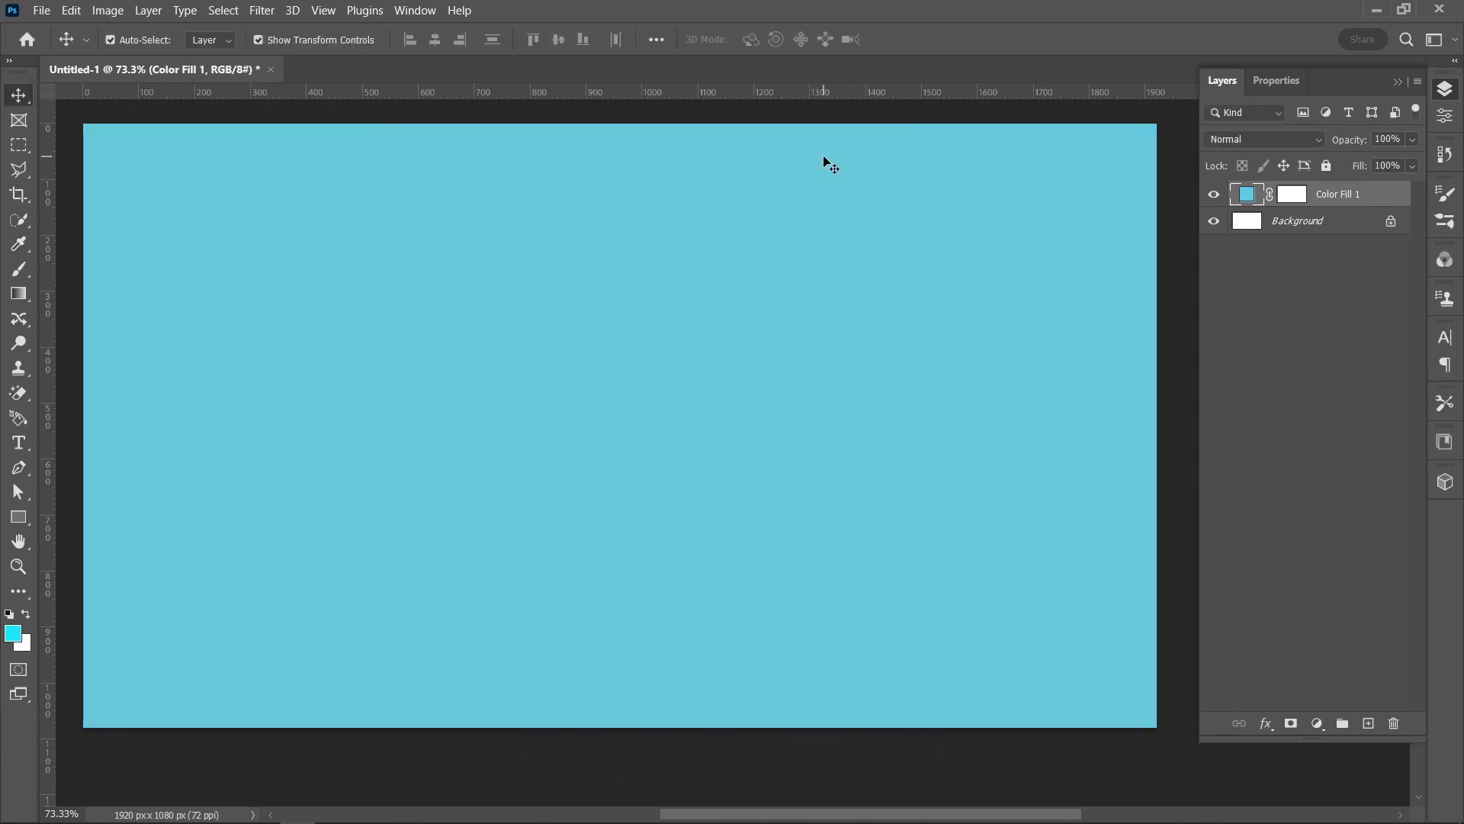
{"action": "left_click", "coordinate": [33, 443]}
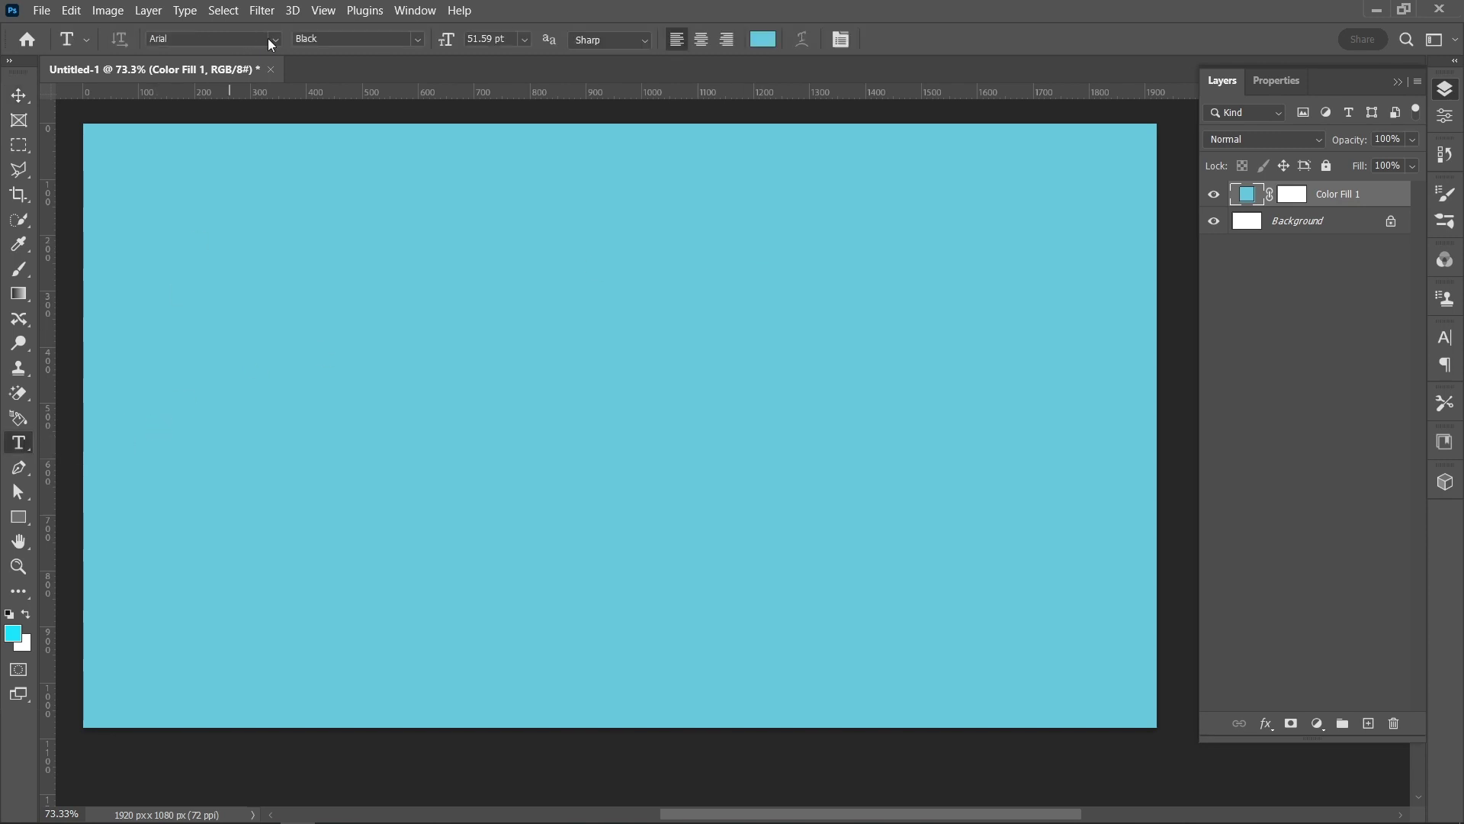
Set the type options to Arial Black, 100 pt, colour 000000.
{"action": "left_click", "coordinate": [276, 40]}
{"action": "left_click", "coordinate": [249, 138]}
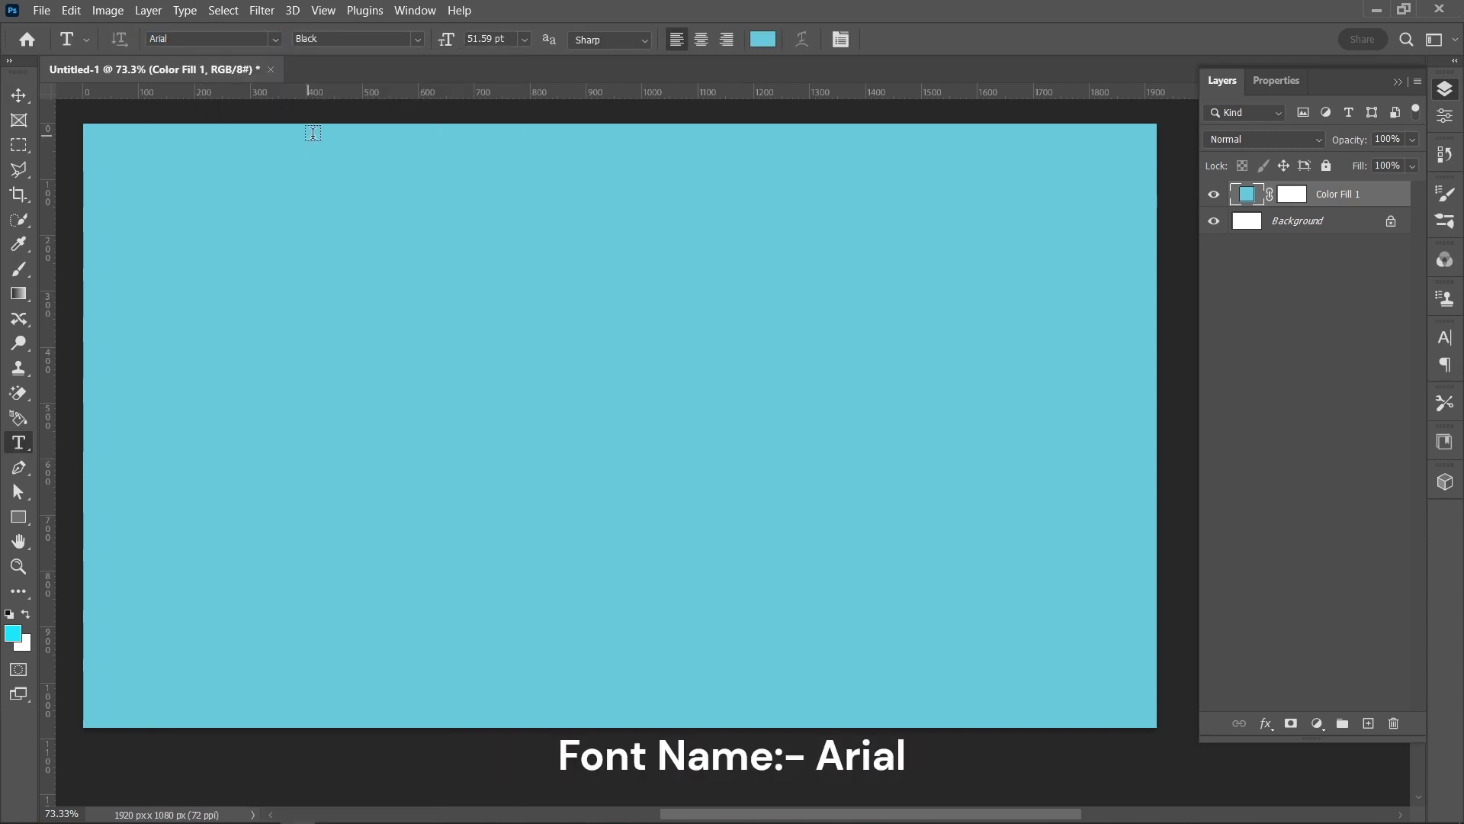
{"action": "left_click", "coordinate": [421, 38]}
{"action": "left_click", "coordinate": [405, 120]}
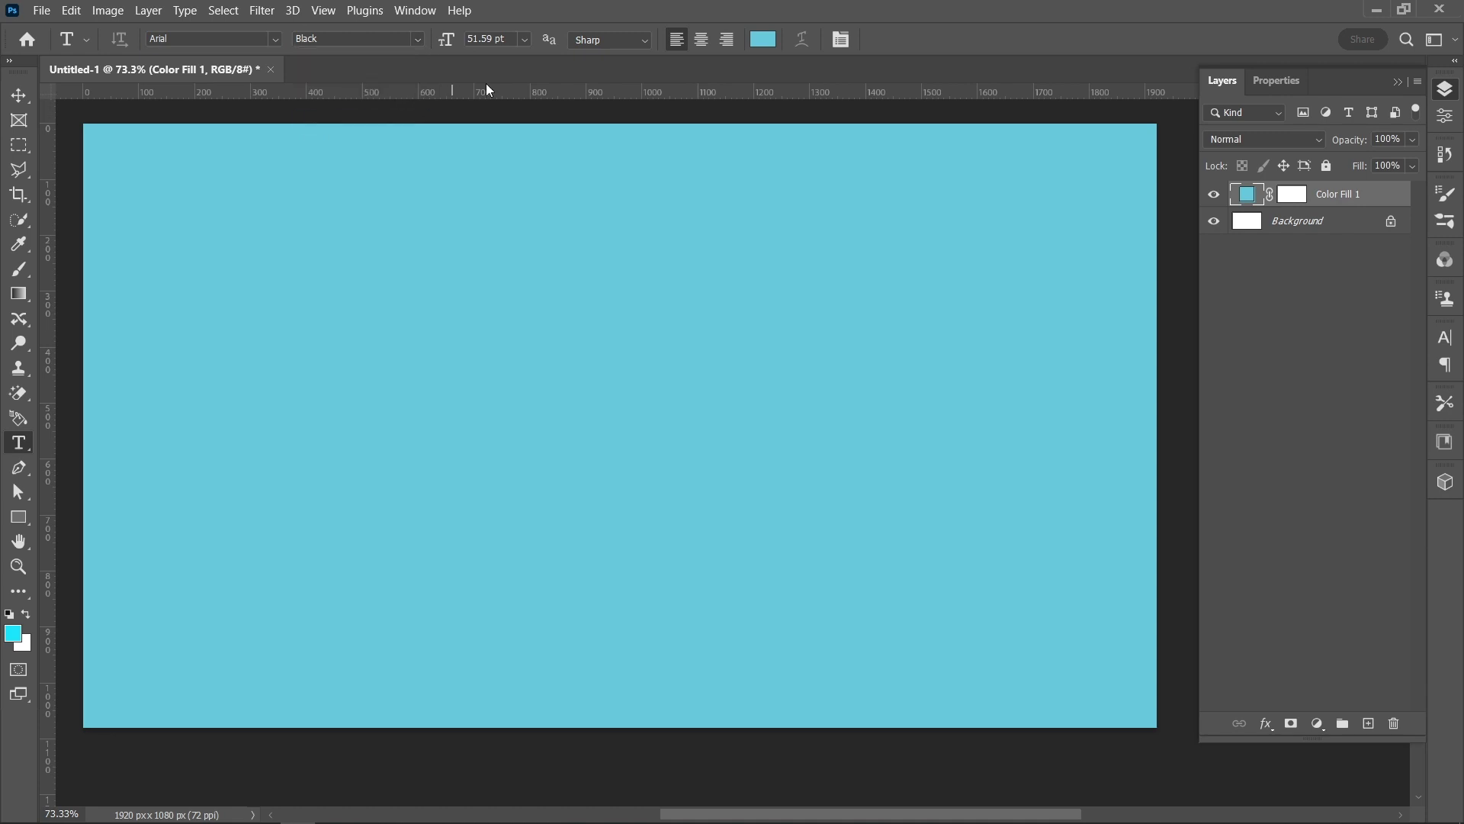
{"action": "double_click", "coordinate": [492, 38]}
{"action": "type", "text": "1"}
{"action": "left_click", "coordinate": [762, 39]}
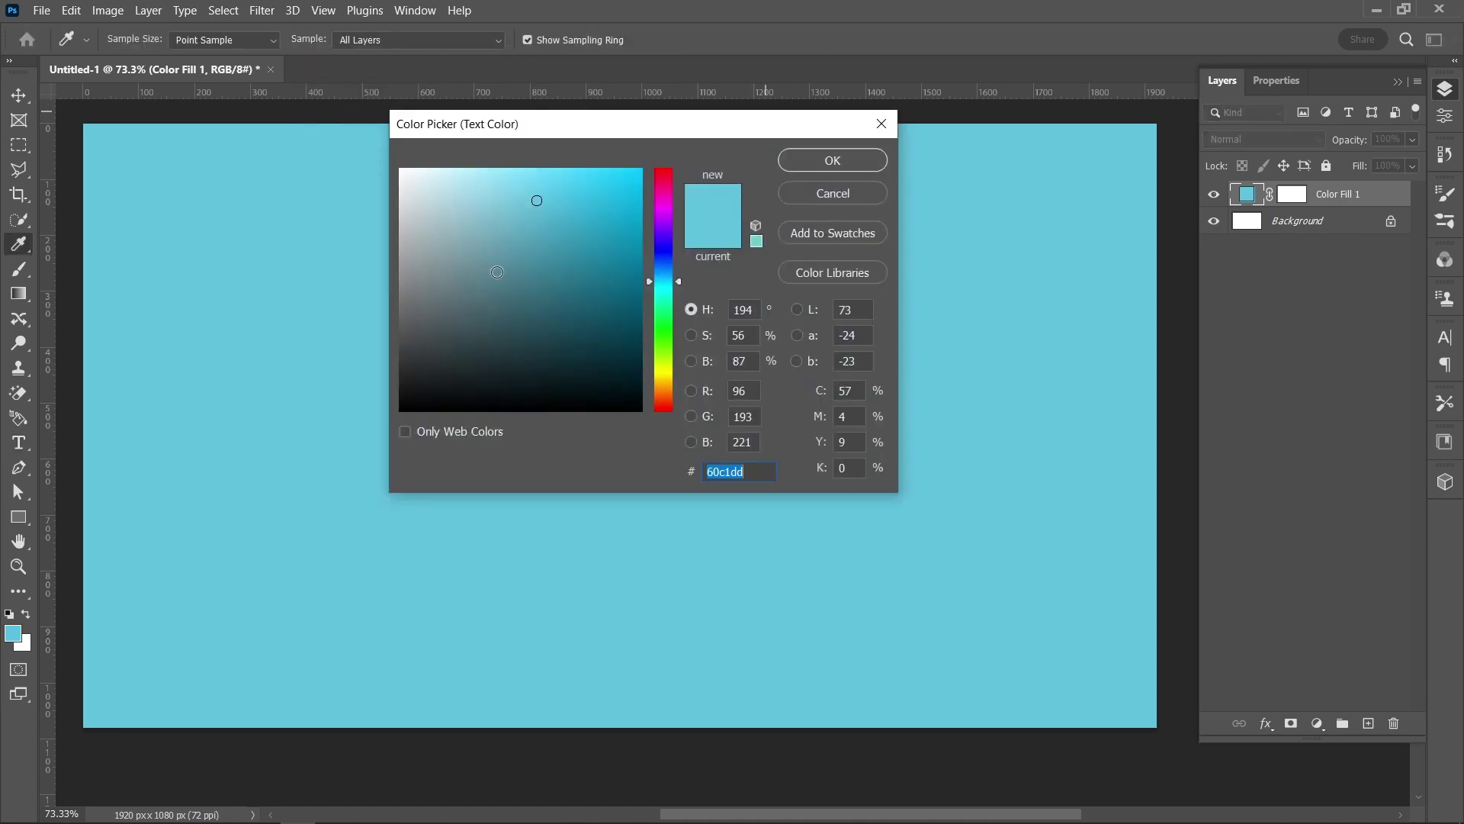
{"action": "type", "text": "000000"}
{"action": "left_click", "coordinate": [839, 159]}
Type and commit the word PAPER on the left side of the canvas.
{"action": "left_click", "coordinate": [134, 412]}
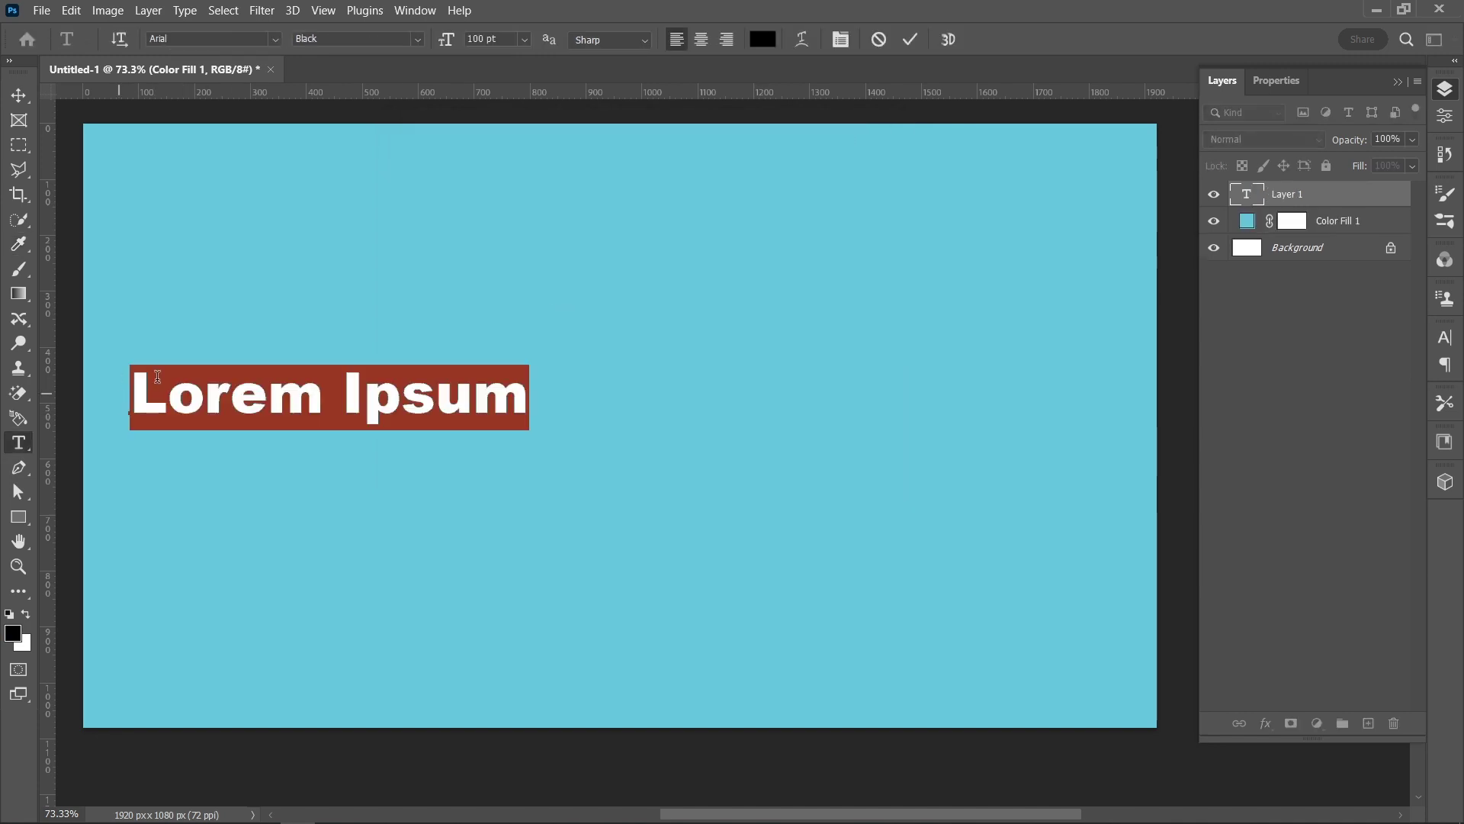
{"action": "type", "text": "PAPE"}
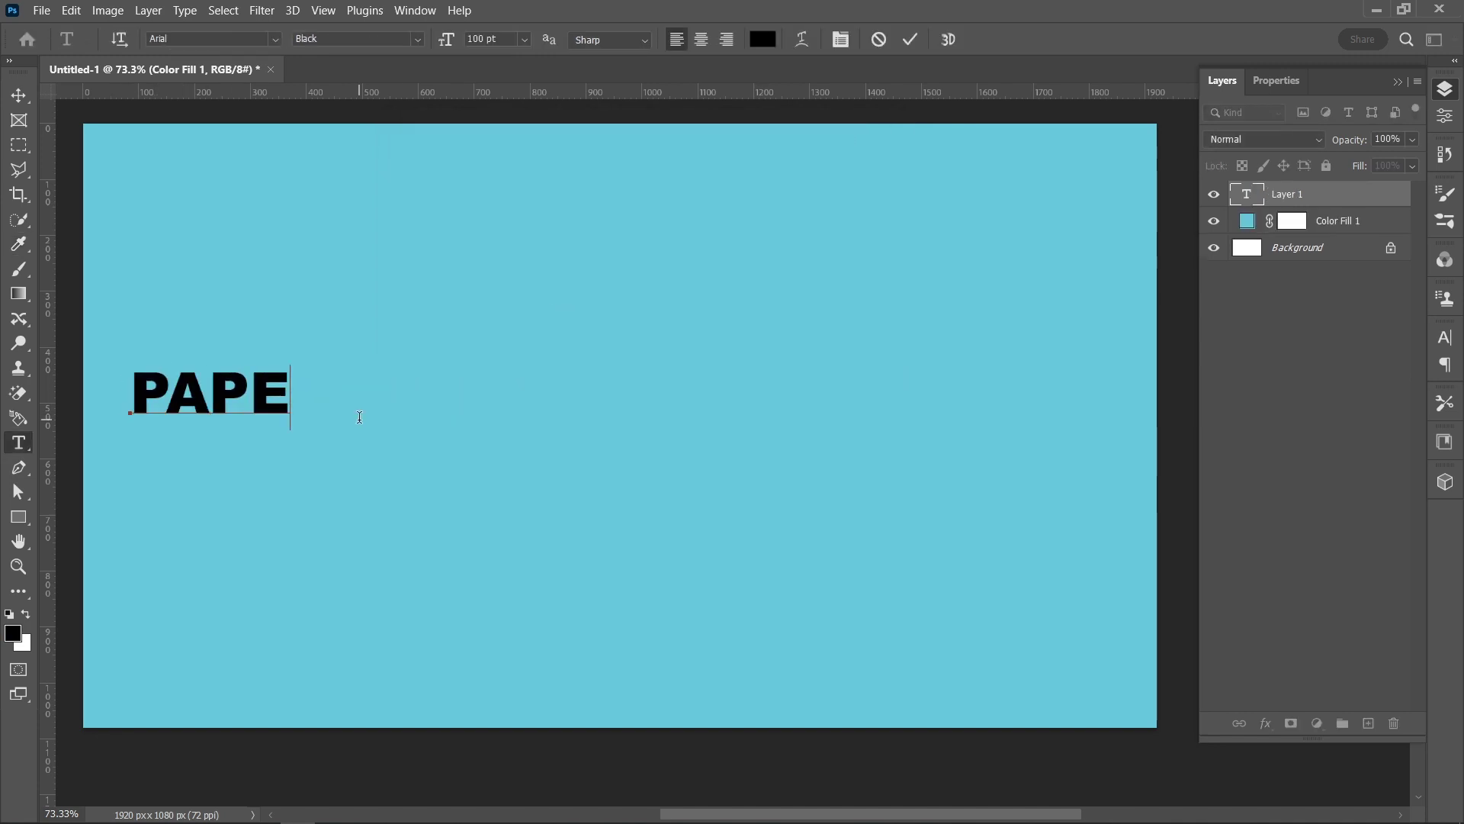
{"action": "type", "text": "R"}
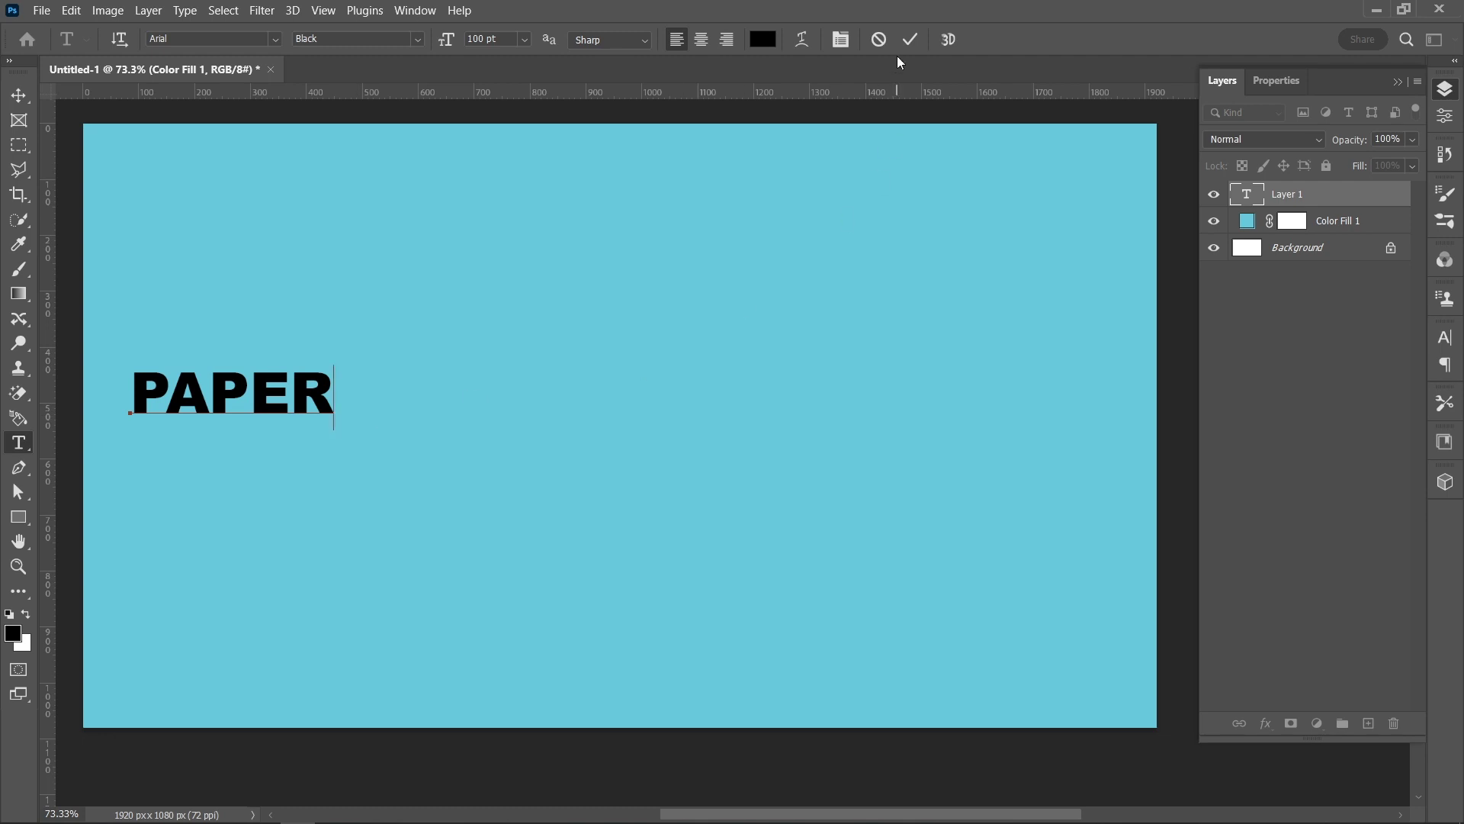
{"action": "left_click", "coordinate": [910, 39]}
{"action": "left_click", "coordinate": [18, 95]}
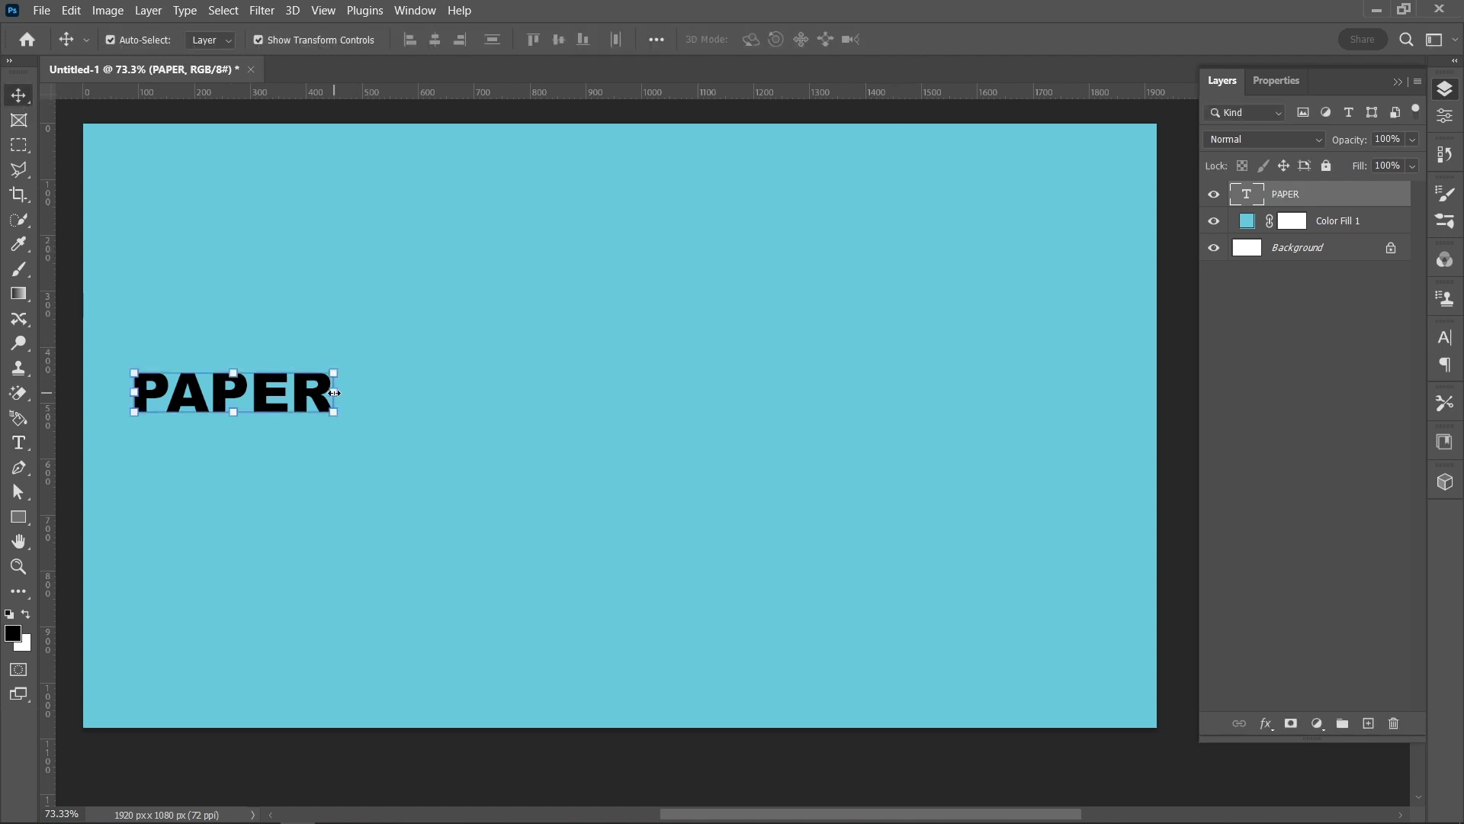
Scale PAPER across most of the canvas width, then centre it horizontally and vertically on the canvas.
{"action": "left_click_drag", "start_coordinate": [334, 393], "coordinate": [1083, 401]}
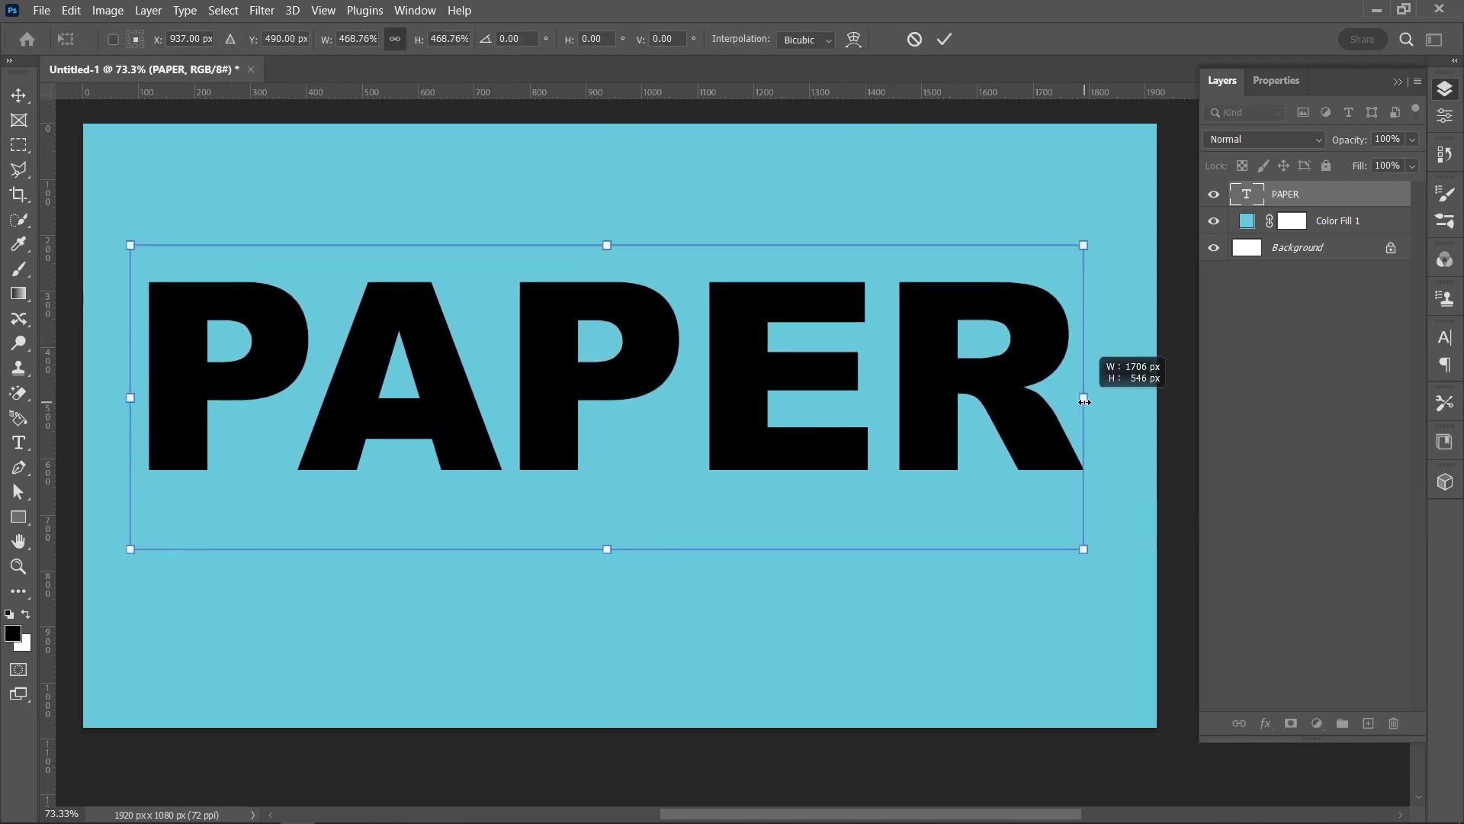
{"action": "left_click", "coordinate": [944, 38]}
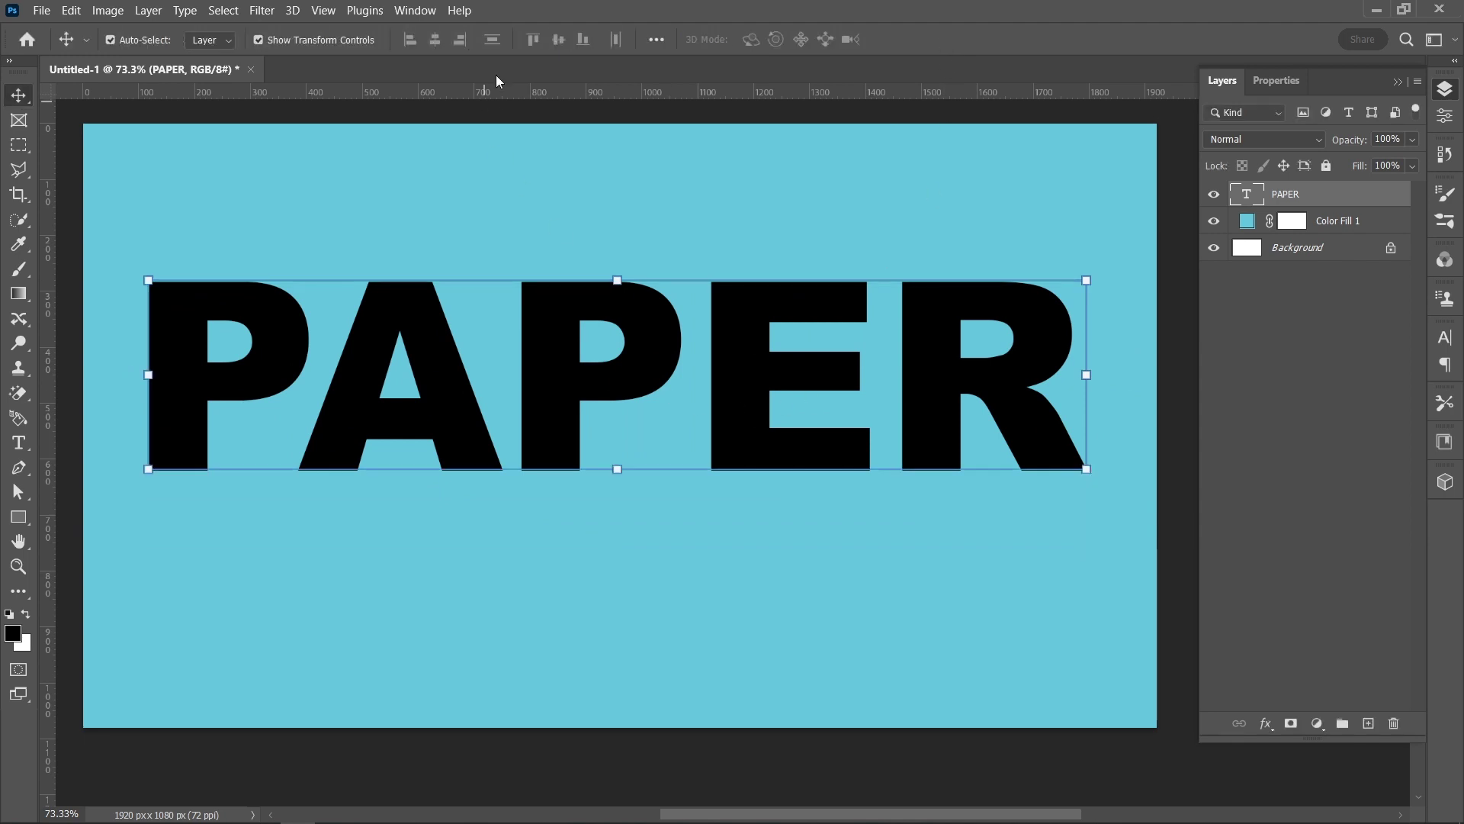
{"action": "left_click", "coordinate": [655, 40]}
{"action": "left_click", "coordinate": [712, 211]}
{"action": "left_click", "coordinate": [698, 242]}
{"action": "left_click", "coordinate": [598, 90]}
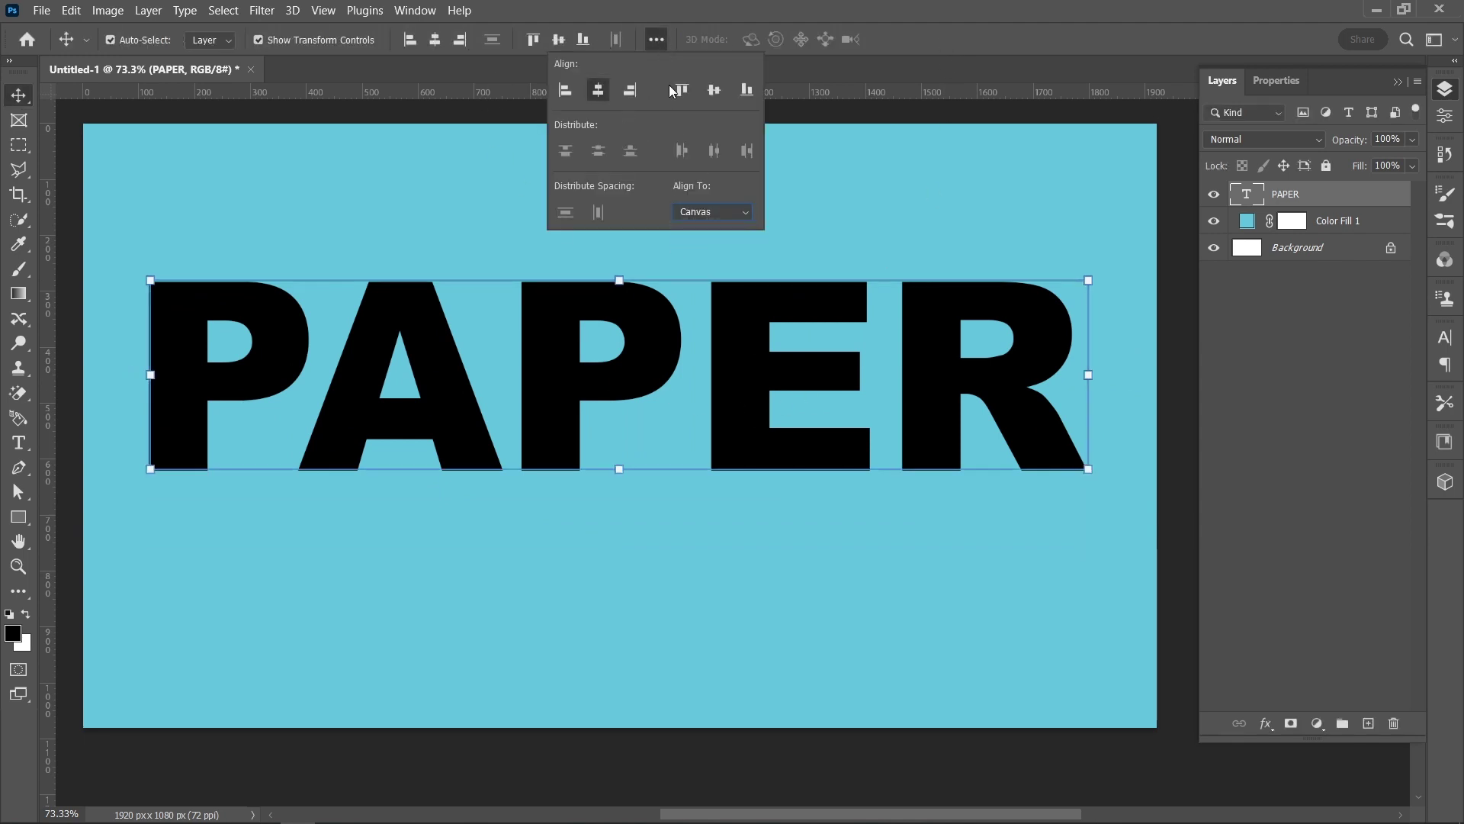
{"action": "left_click", "coordinate": [714, 90]}
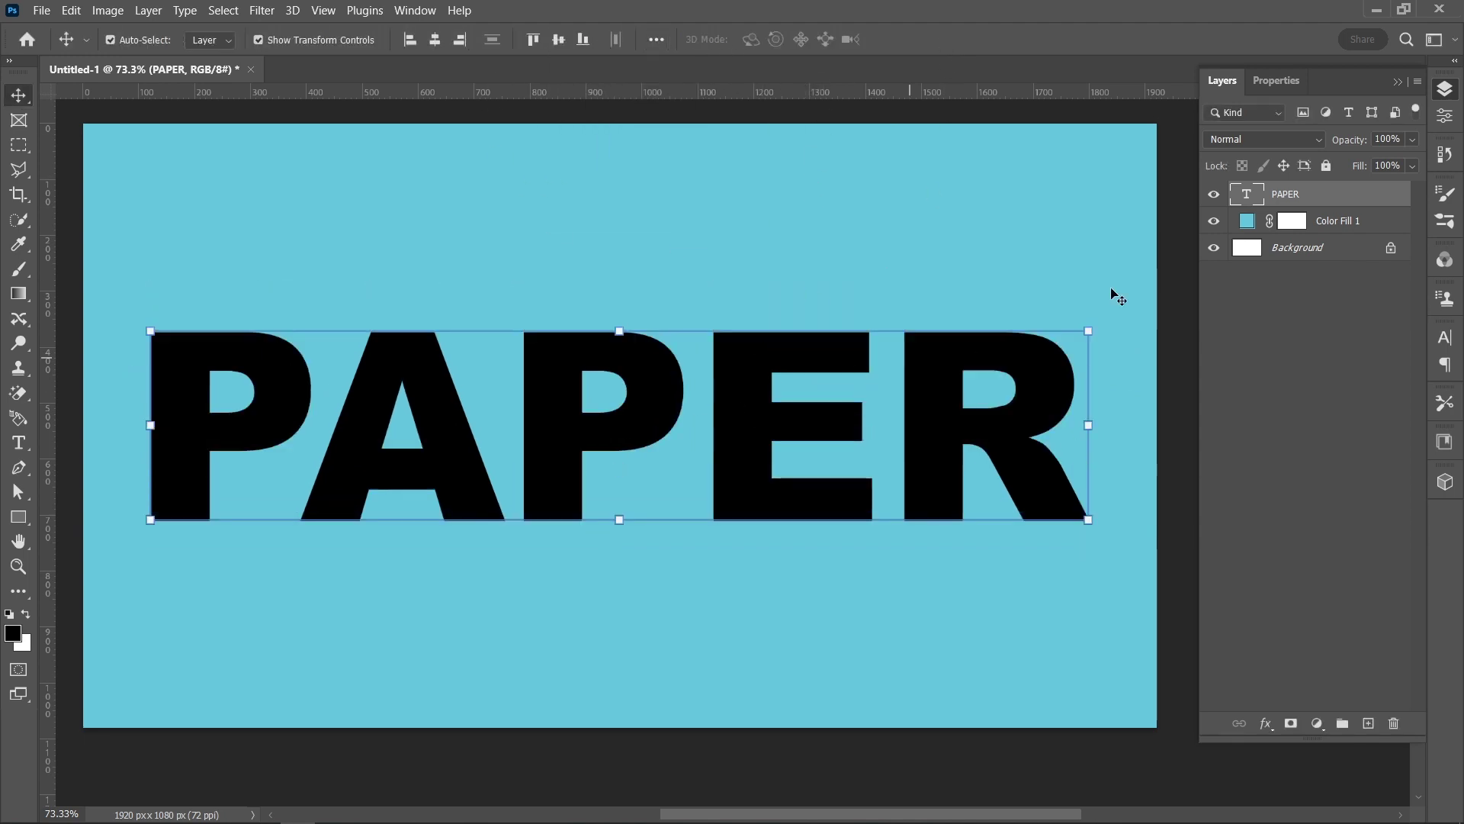
{"action": "left_click", "coordinate": [1445, 116]}
Change the PAPER text colour to 60c1dd to match the background.
{"action": "left_click", "coordinate": [1357, 294]}
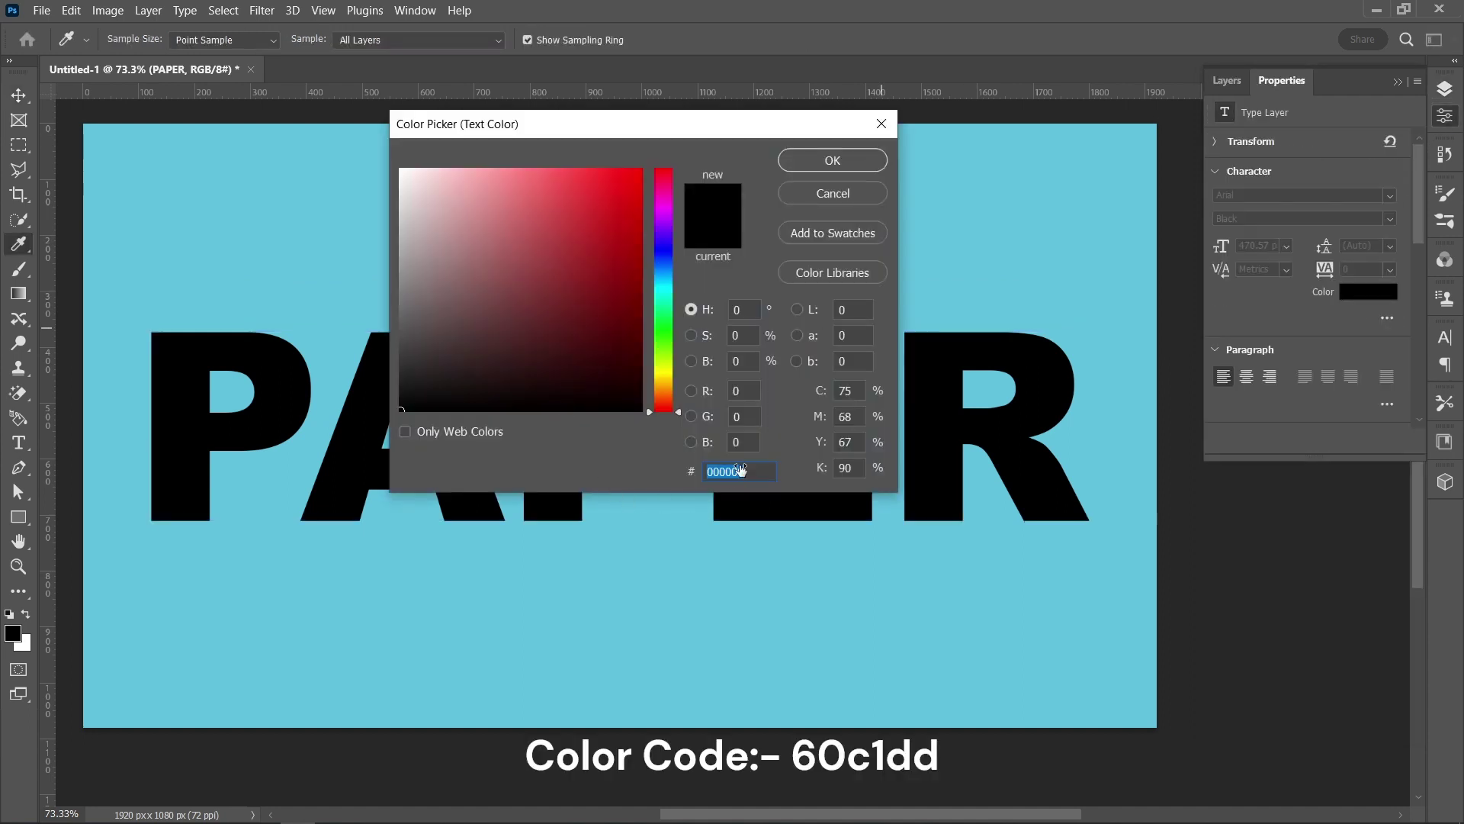
{"action": "type", "text": "60c1dd"}
{"action": "left_click", "coordinate": [834, 159]}
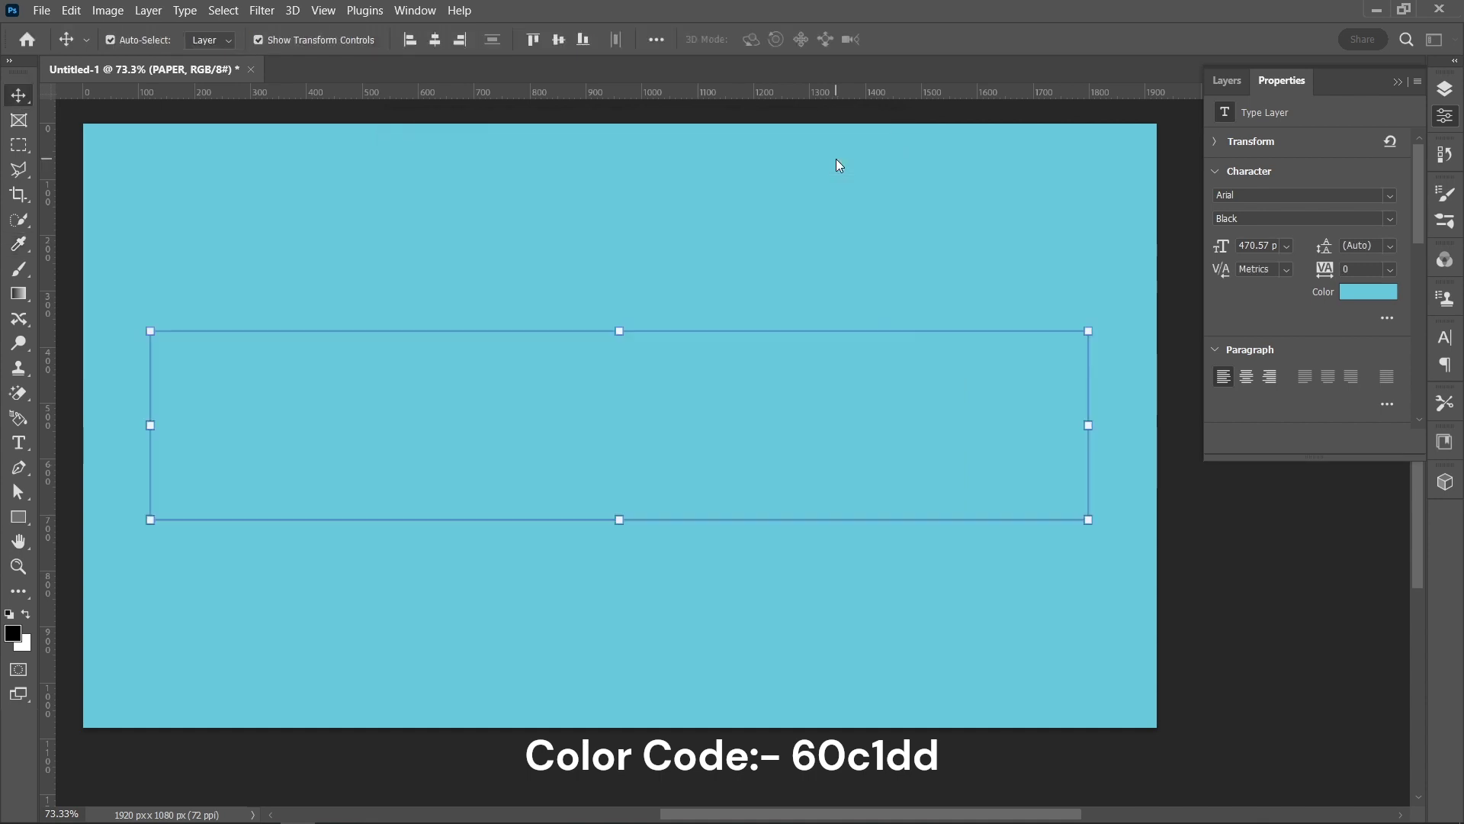
{"action": "left_click", "coordinate": [1445, 89]}
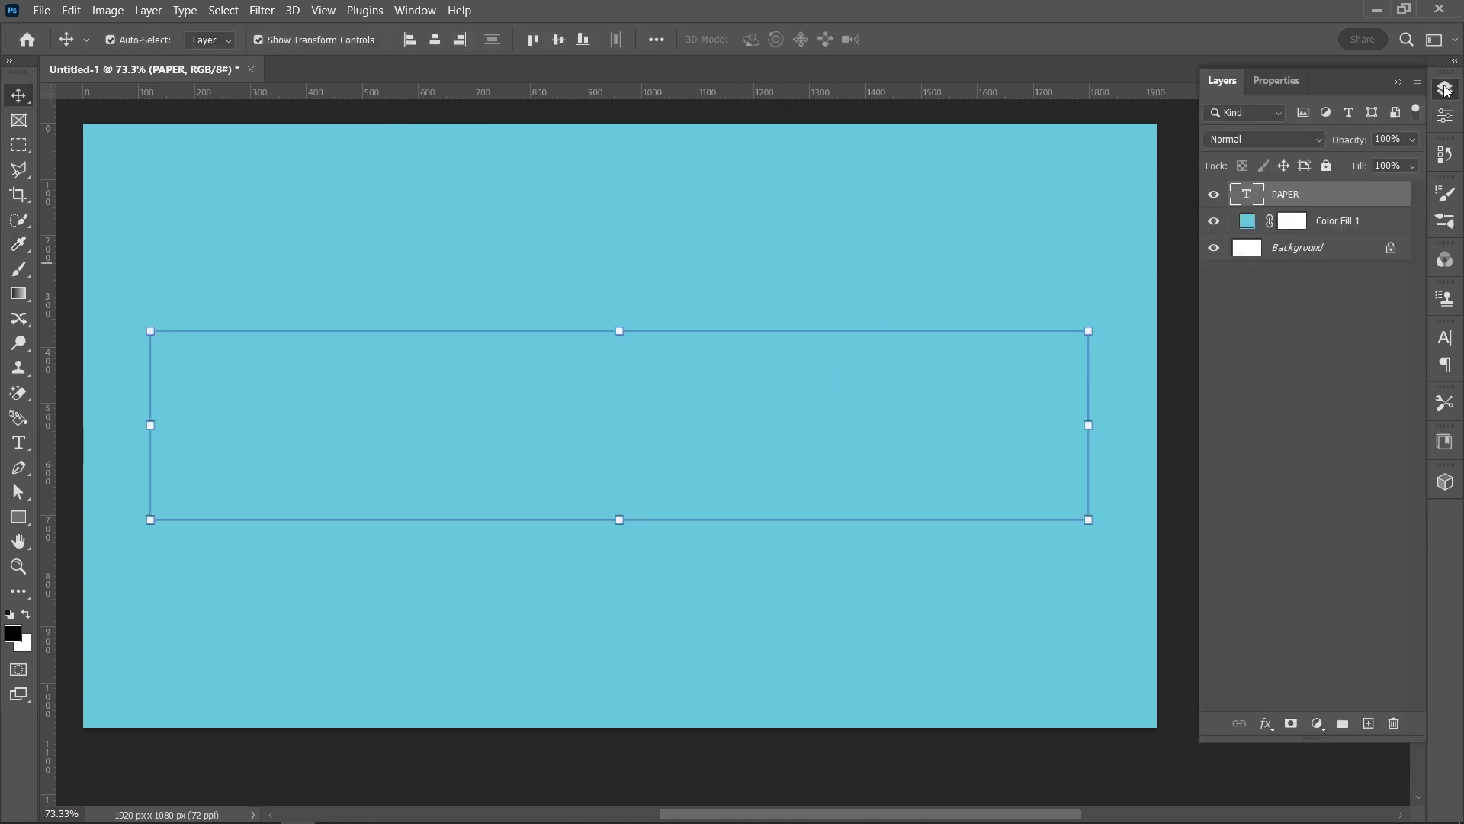
{"action": "left_click", "coordinate": [1271, 723]}
{"action": "left_click", "coordinate": [1306, 536]}
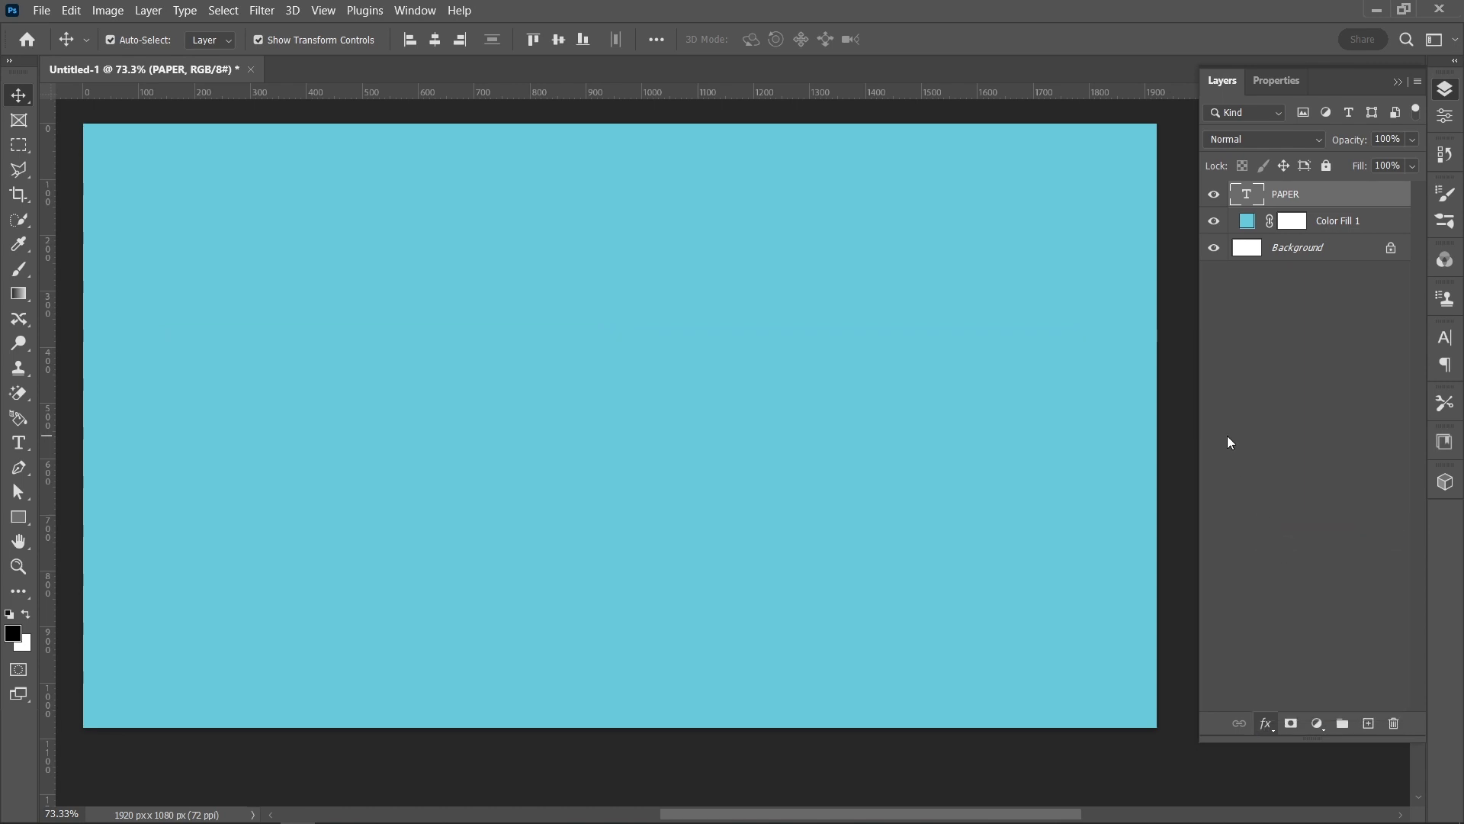
Add a Chisel Hard Outer Bevel with depth 150%, size 2 px and angle -130.
{"action": "left_click_drag", "start_coordinate": [919, 88], "coordinate": [1095, 73]}
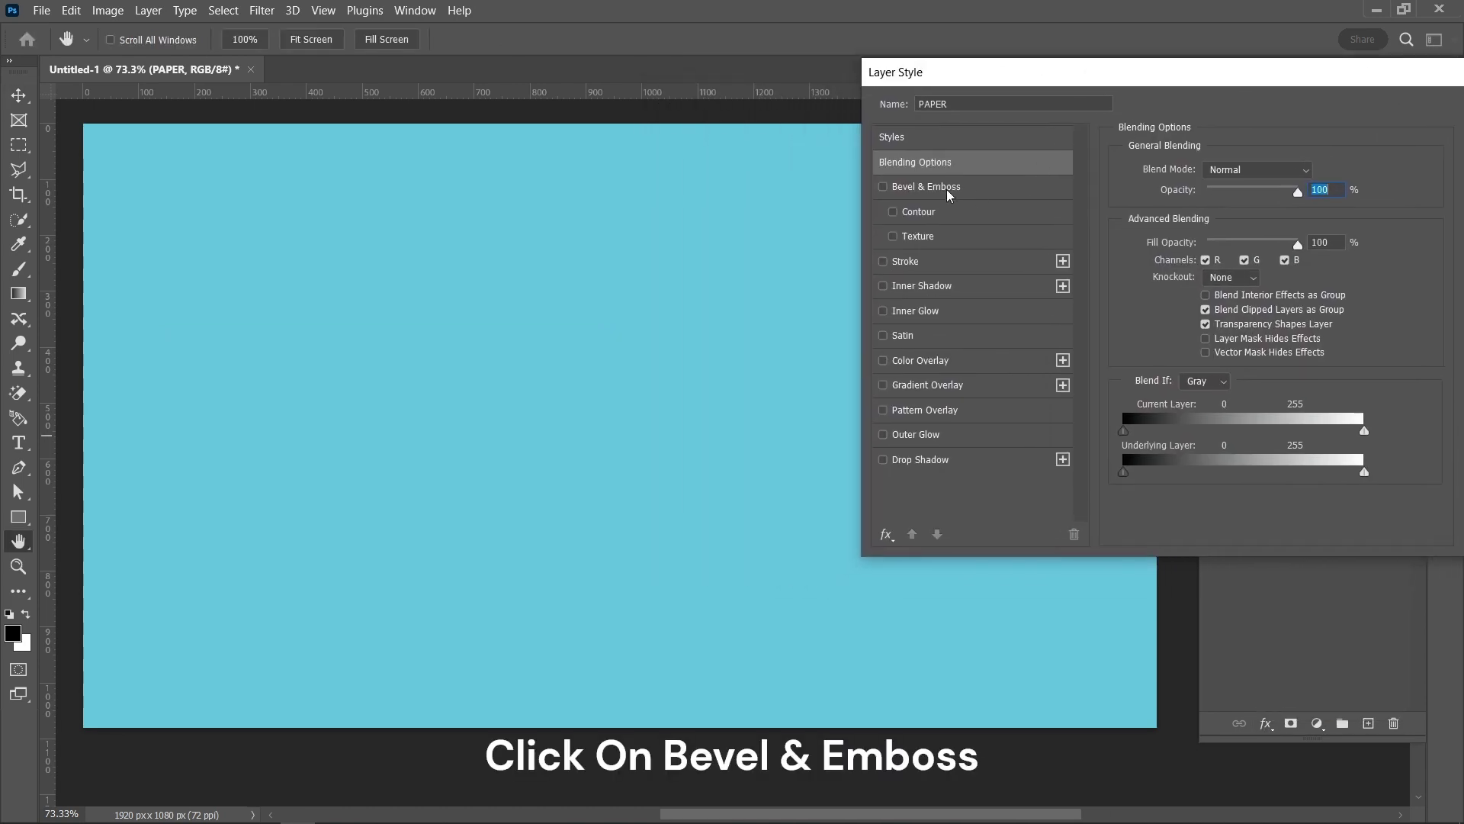
{"action": "left_click", "coordinate": [966, 190]}
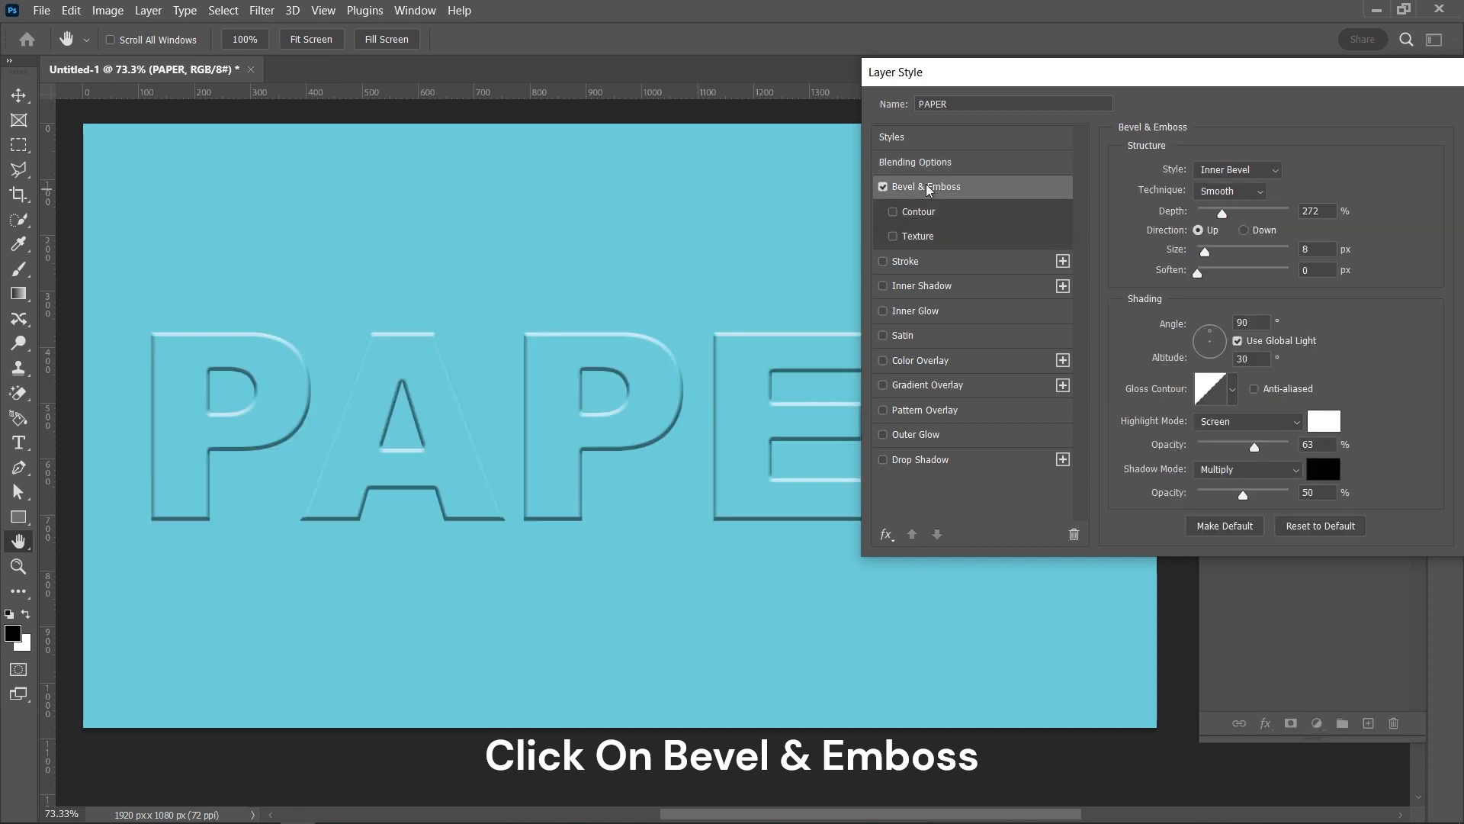
{"action": "left_click", "coordinate": [1259, 170]}
{"action": "left_click", "coordinate": [1220, 184]}
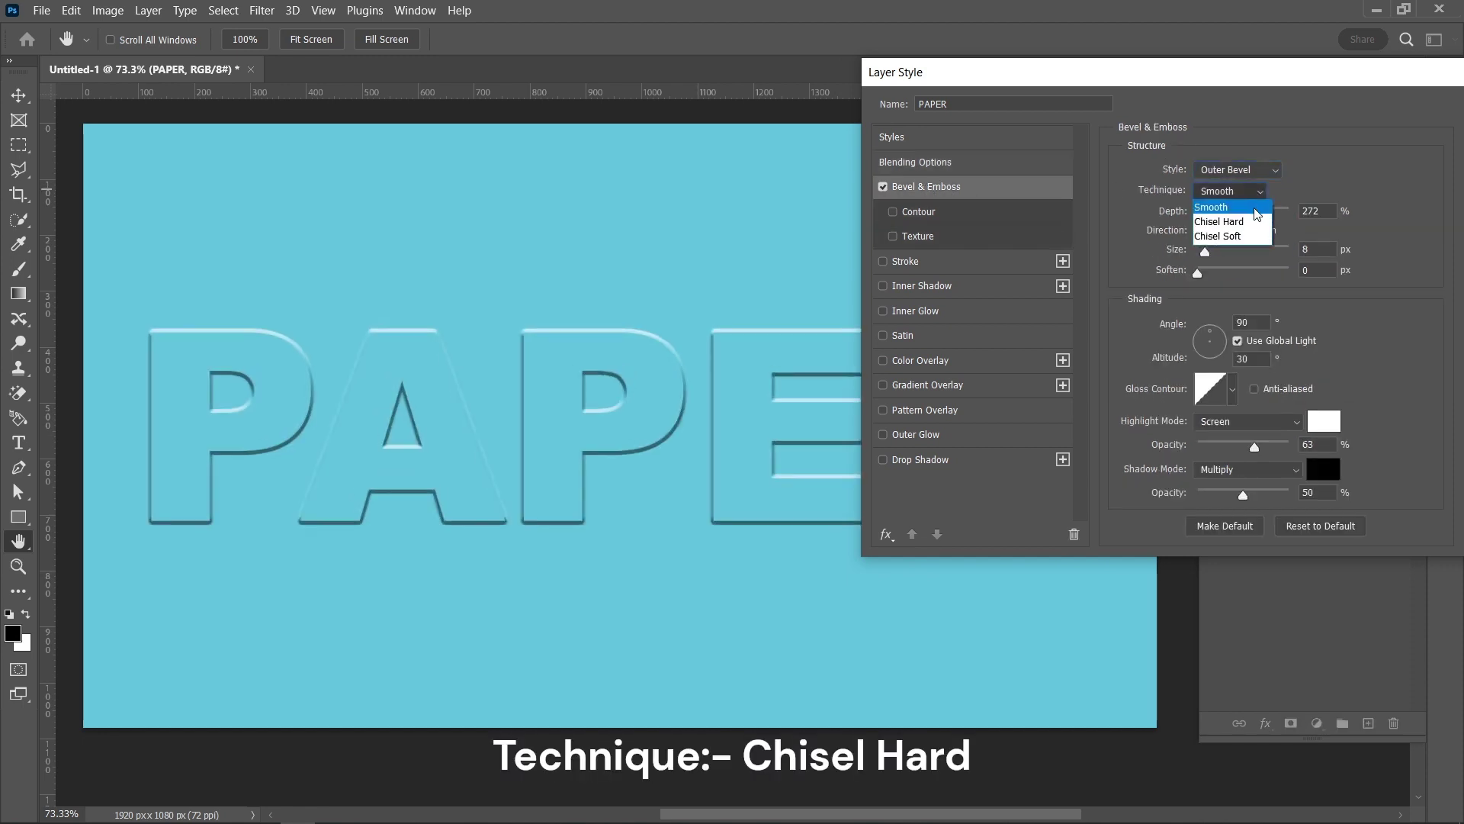
{"action": "left_click", "coordinate": [1251, 221]}
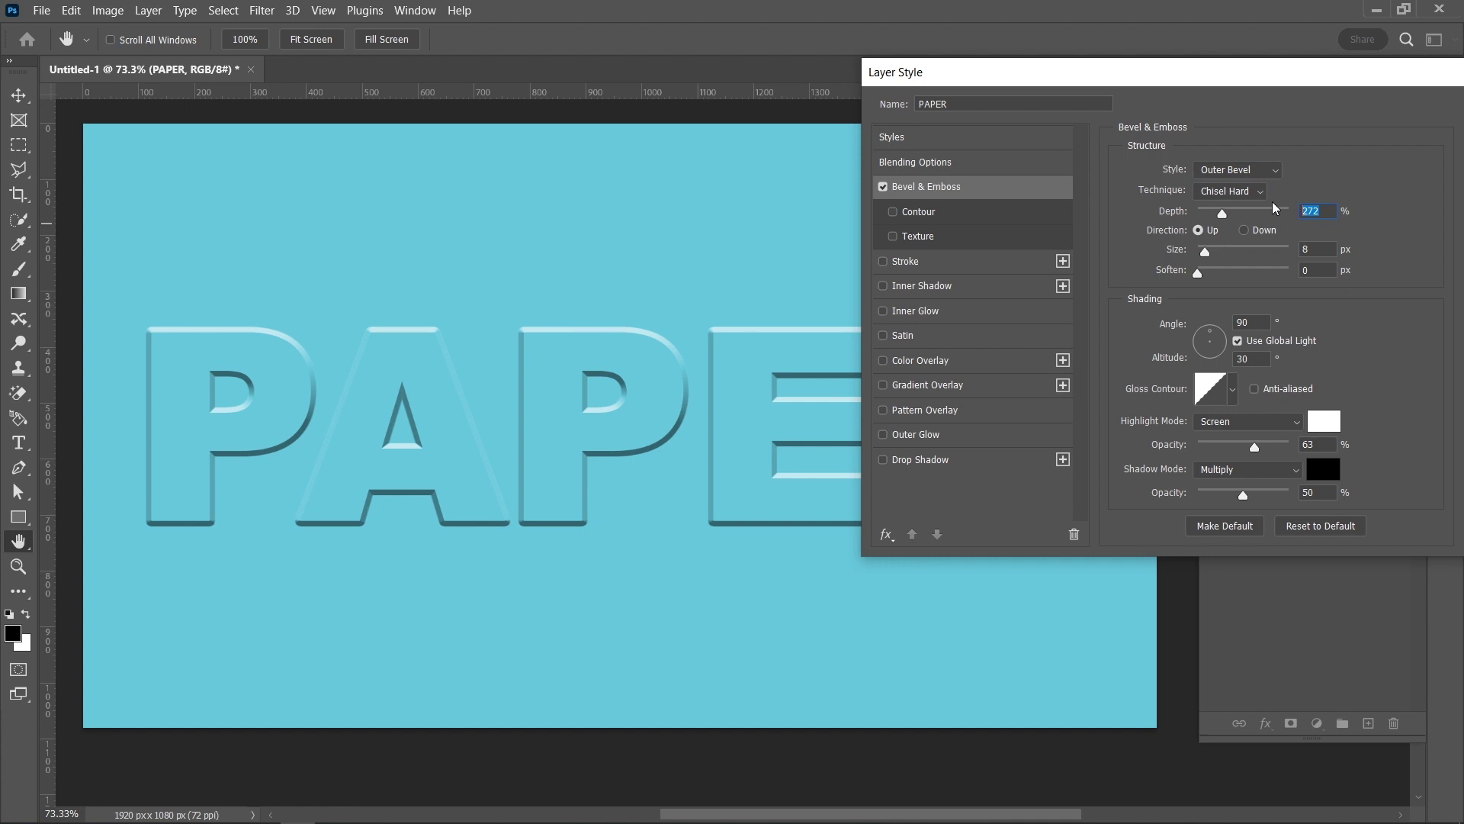
{"action": "type", "text": "150"}
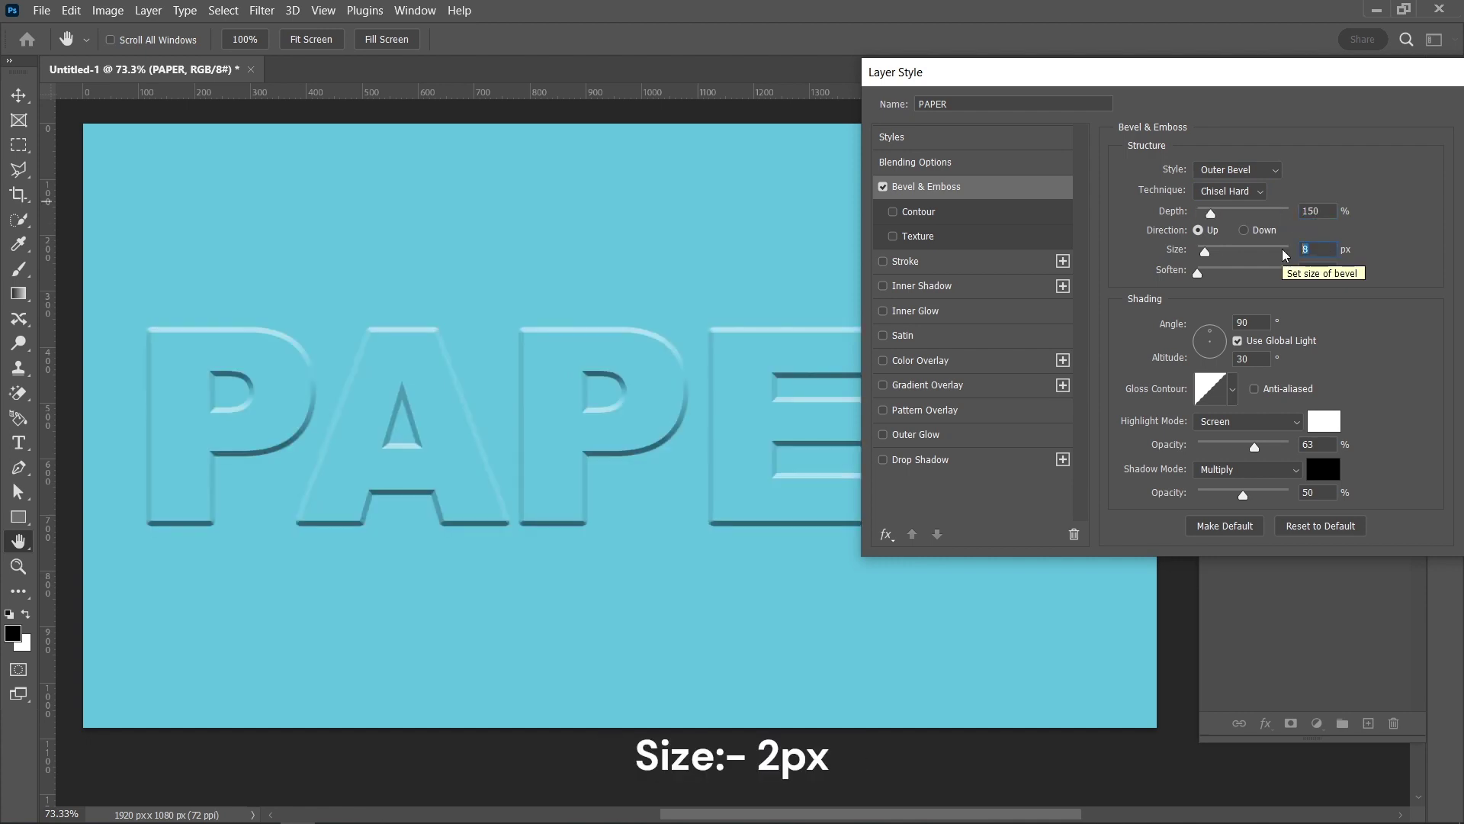
{"action": "type", "text": "2"}
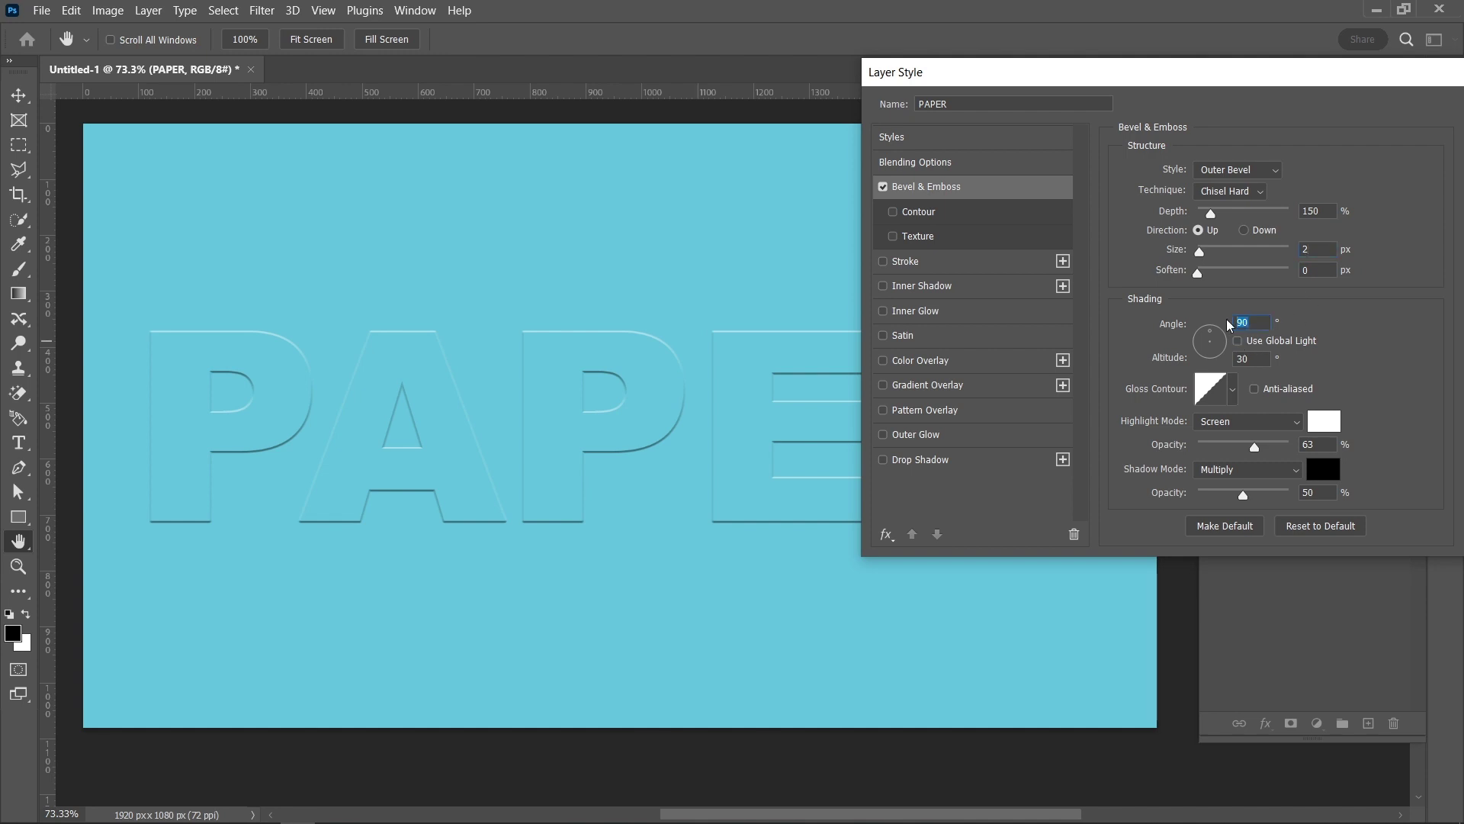
{"action": "type", "text": "-130"}
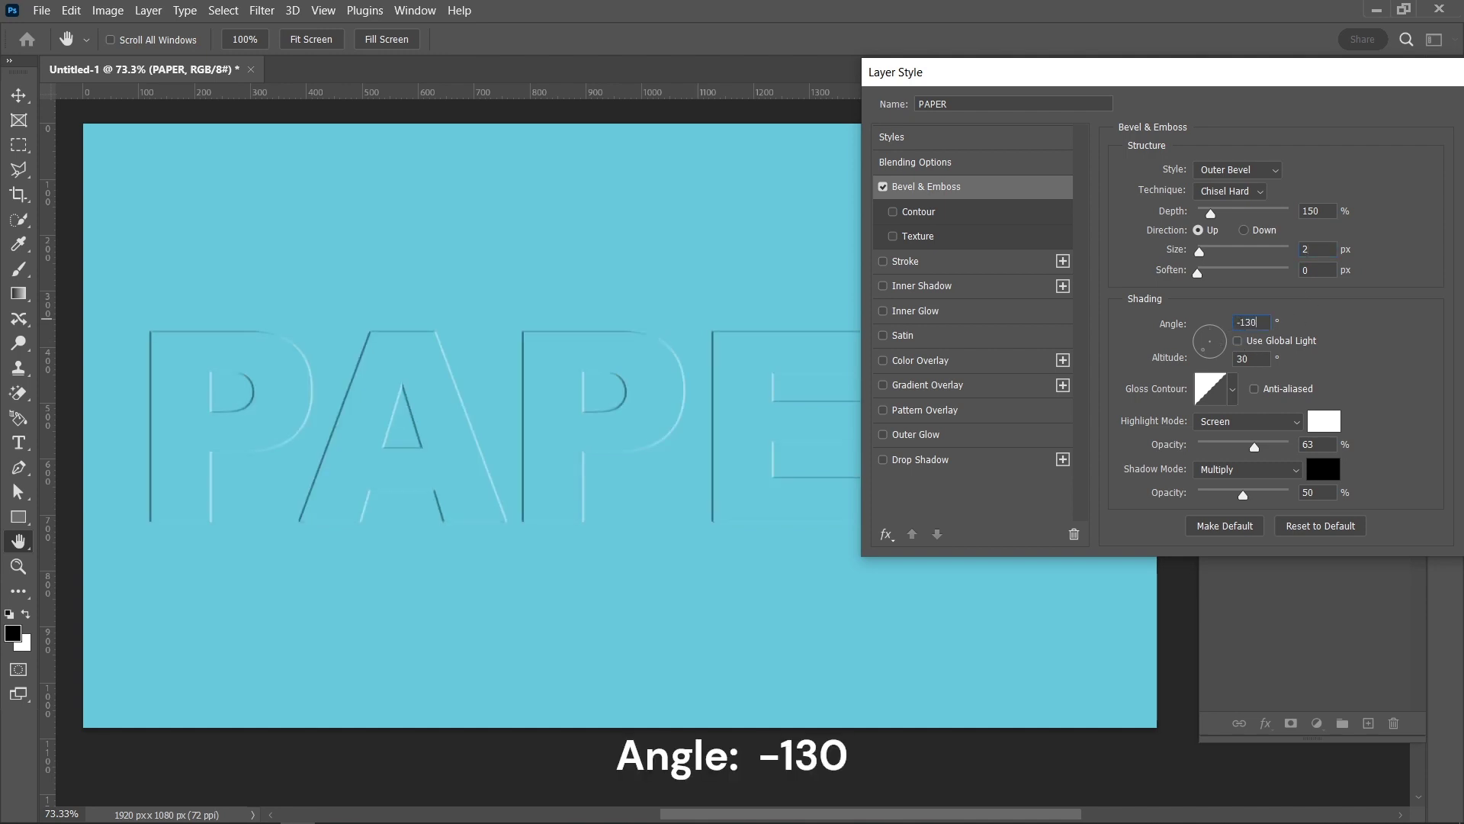
Set bevel altitude to 26, highlight Normal at 75% and shadow Normal at 100%.
{"action": "double_click", "coordinate": [1261, 358]}
{"action": "type", "text": "26"}
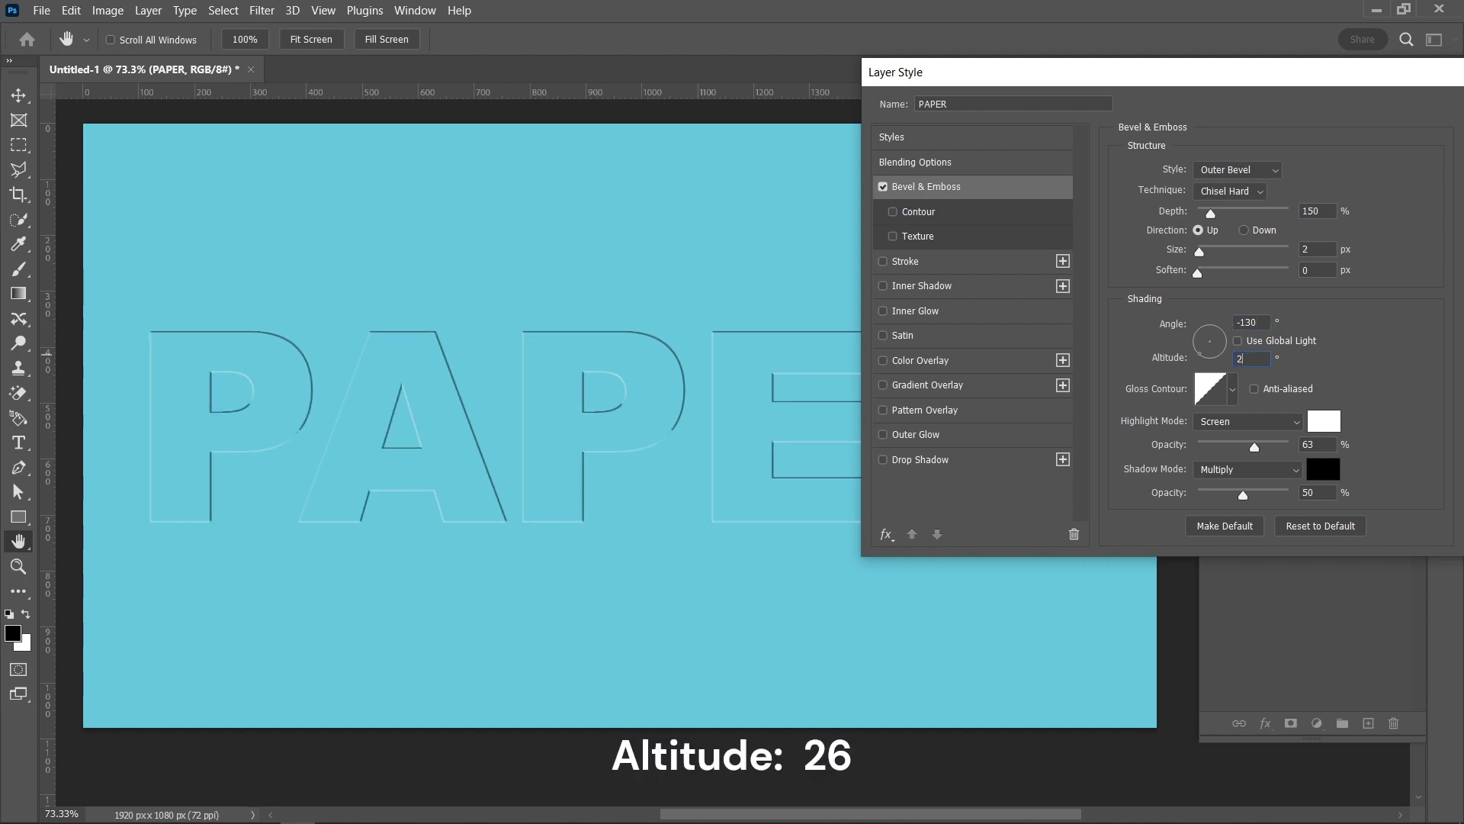
{"action": "left_click", "coordinate": [1248, 420]}
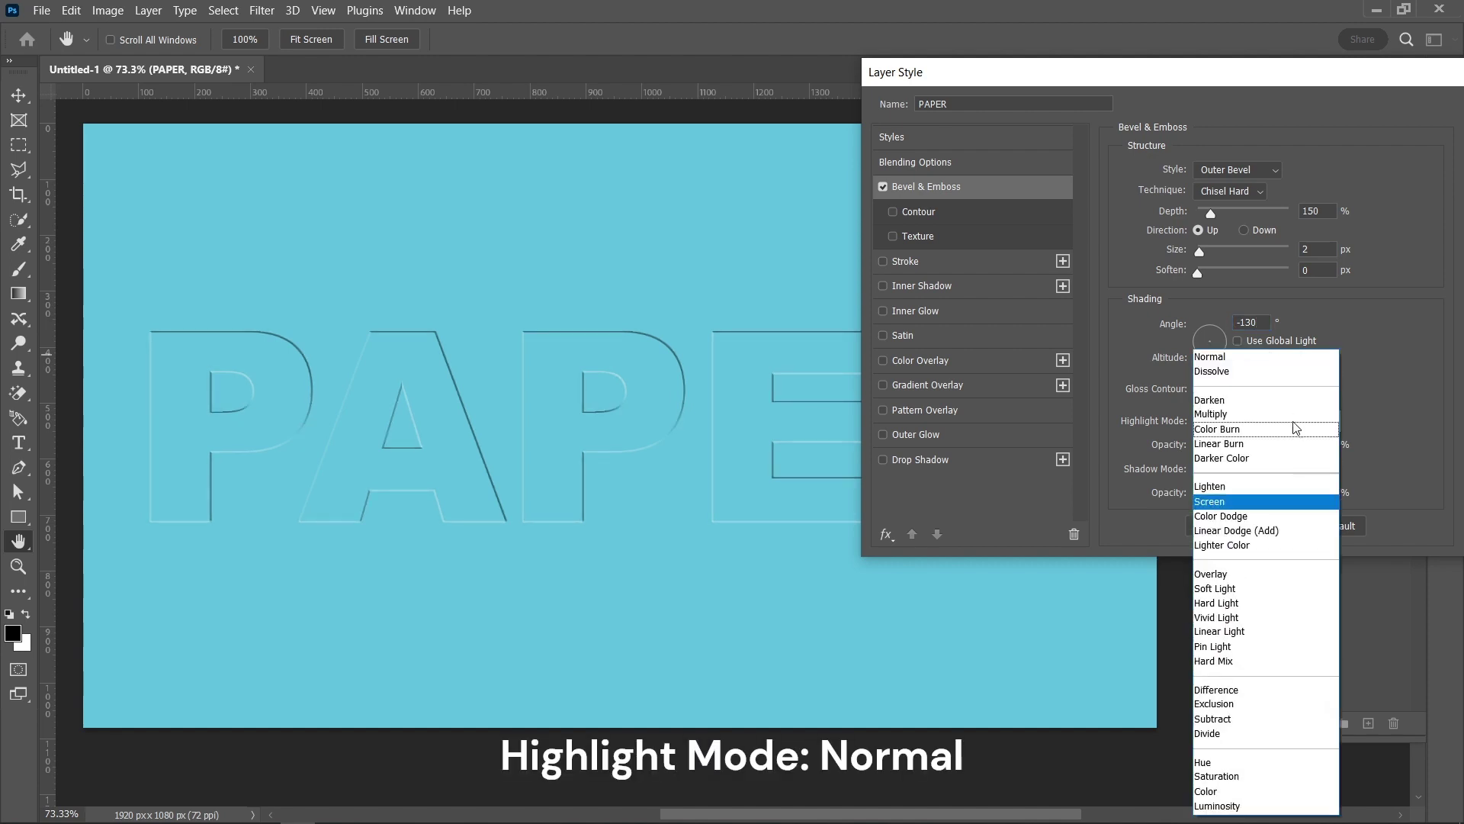
{"action": "left_click", "coordinate": [1281, 355]}
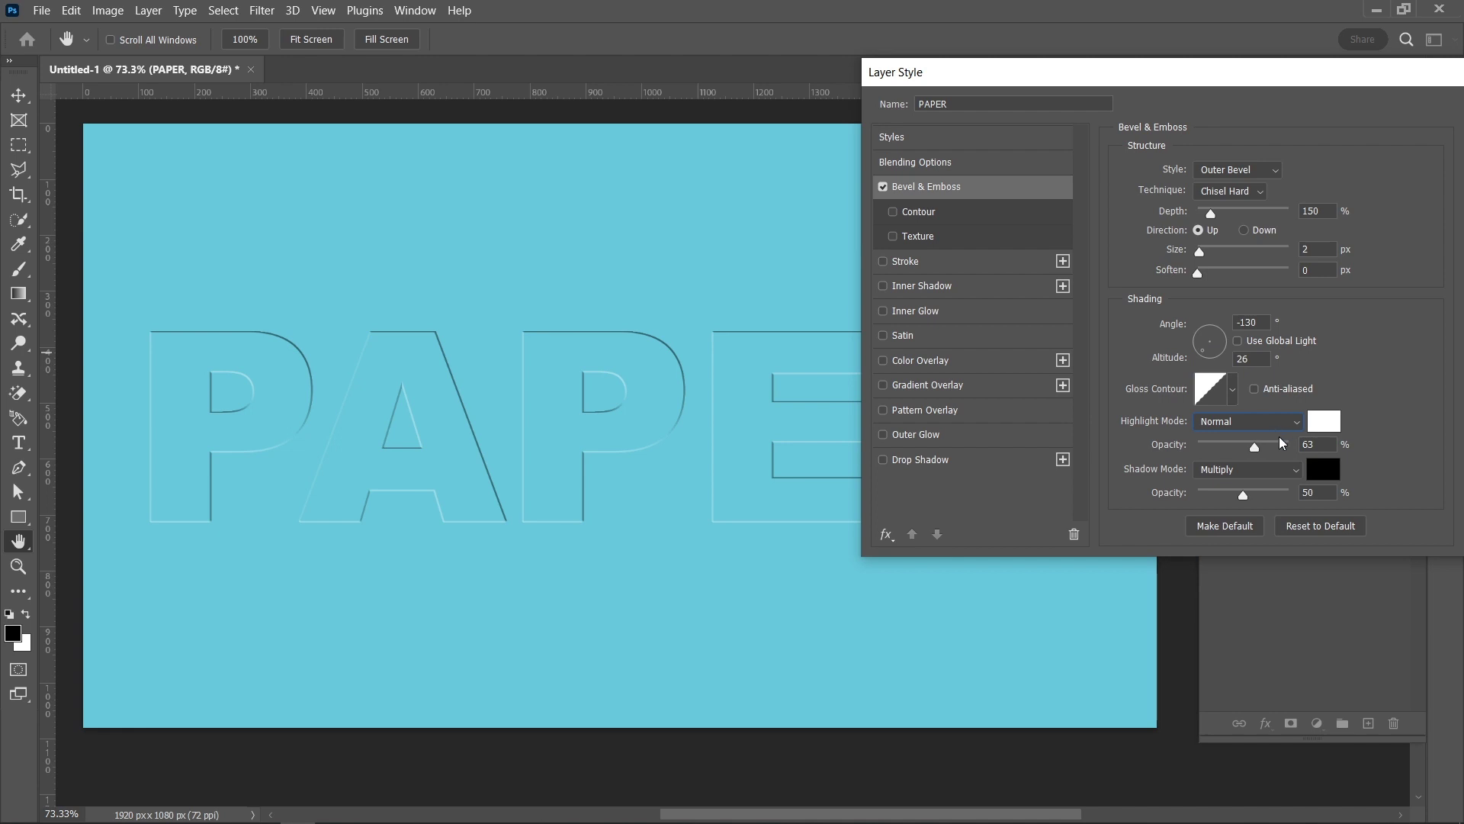
{"action": "type", "text": "75"}
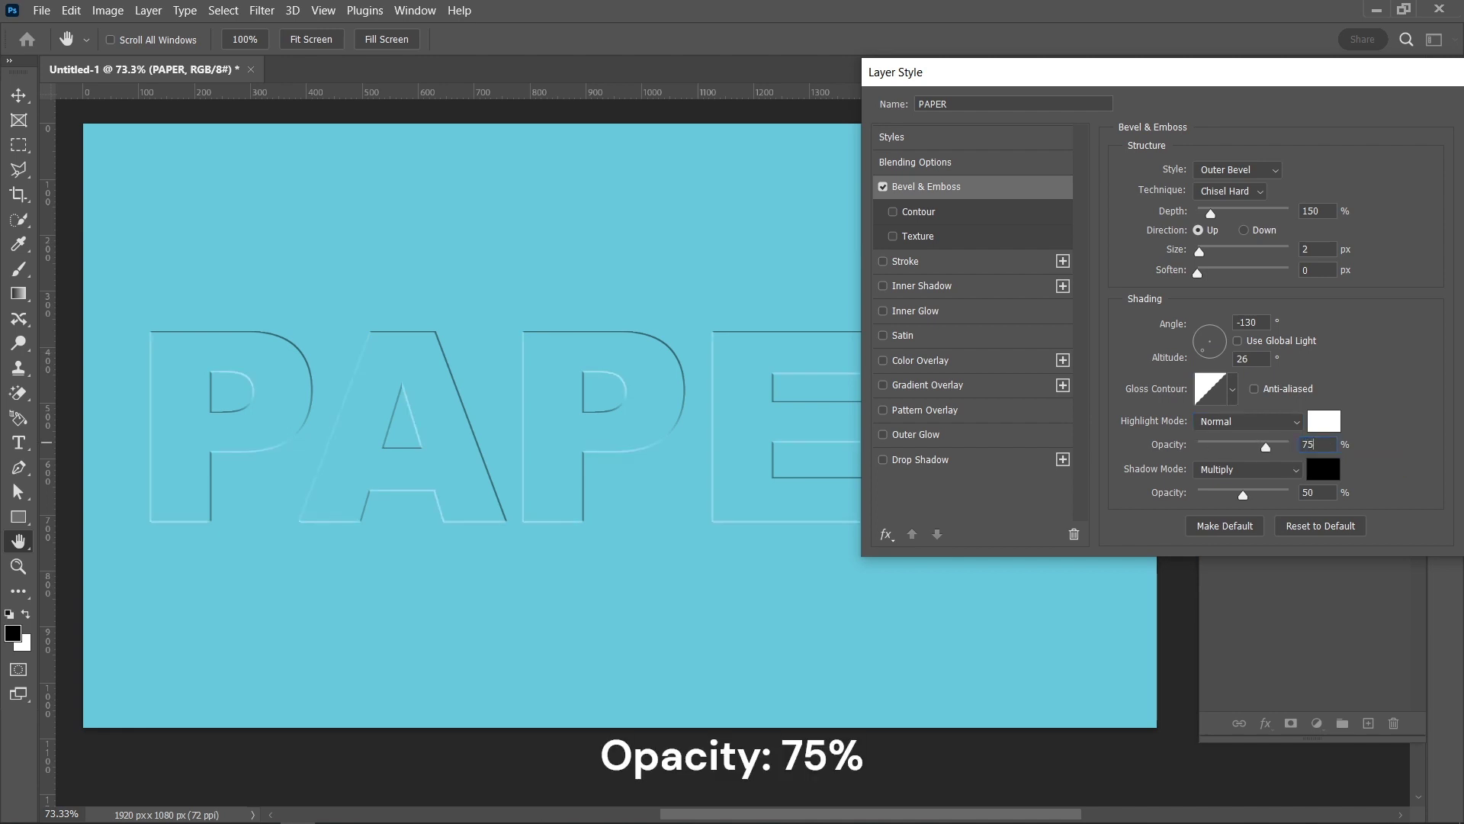
{"action": "left_click", "coordinate": [1295, 478]}
{"action": "left_click", "coordinate": [1278, 356]}
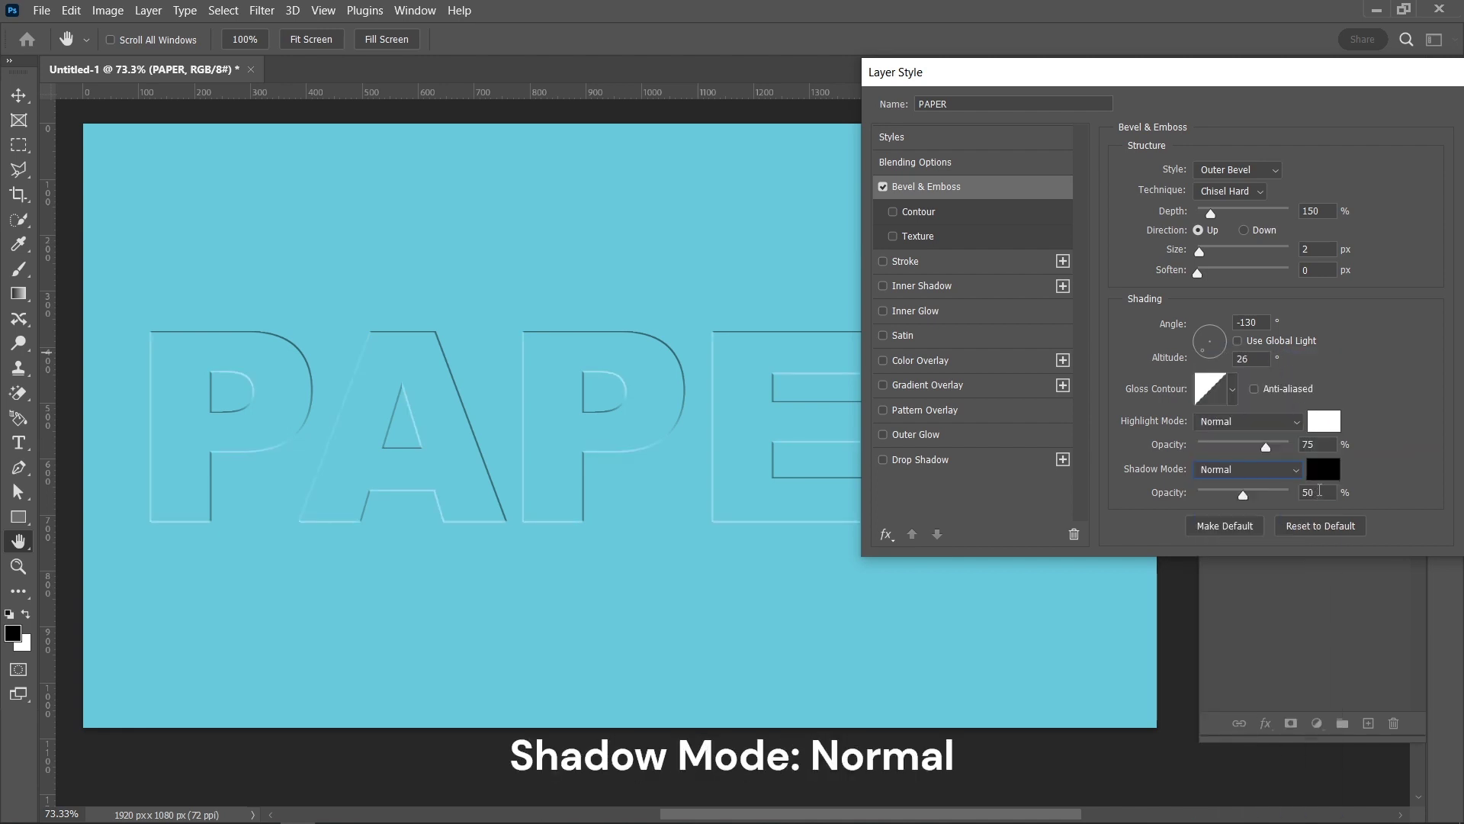
{"action": "double_click", "coordinate": [1319, 492]}
{"action": "type", "text": "100"}
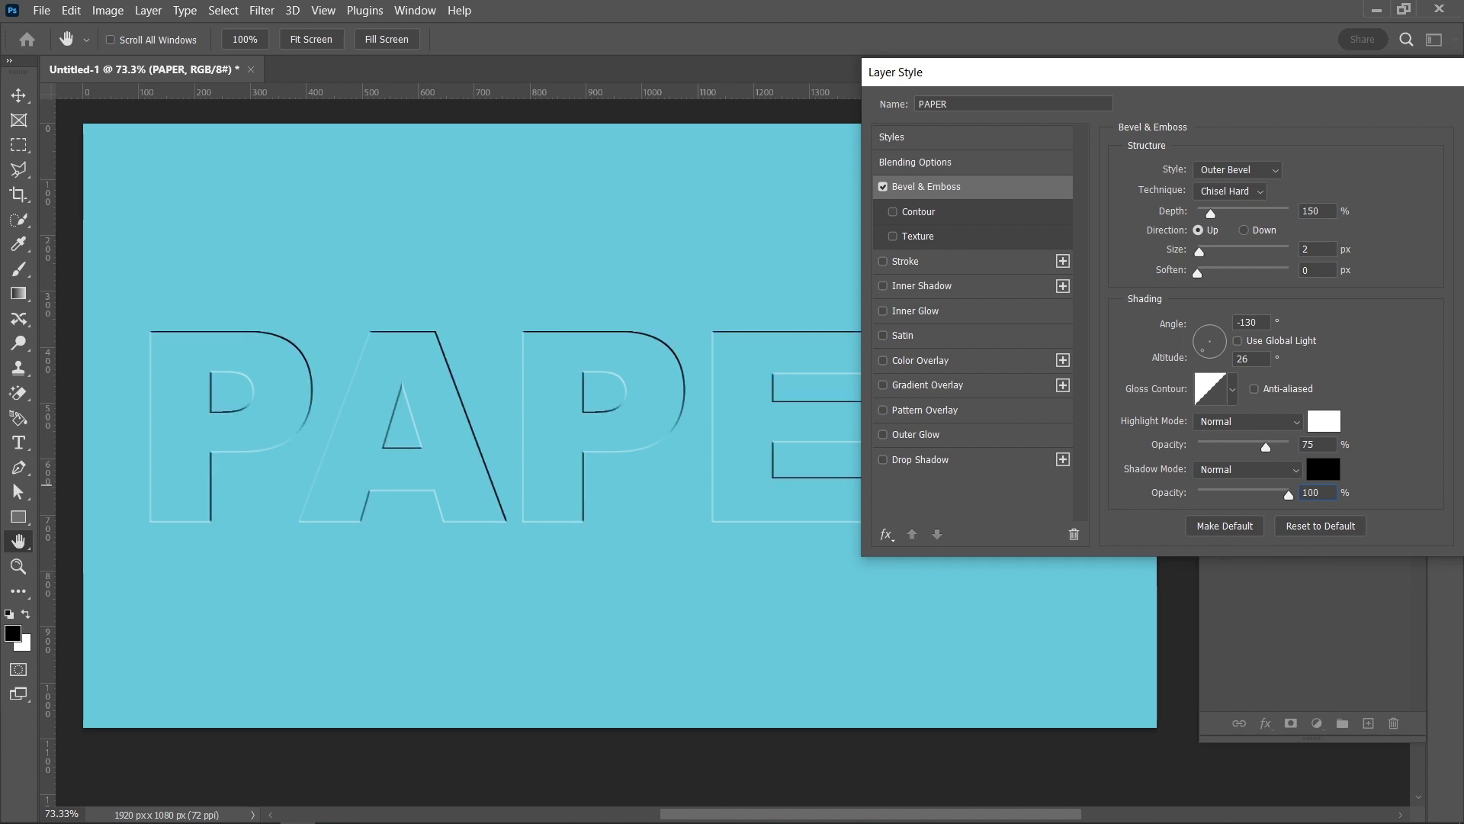
Add a Normal inner shadow at 75% opacity, angle 87, distance 6 px, size 10 px.
{"action": "left_click", "coordinate": [921, 286]}
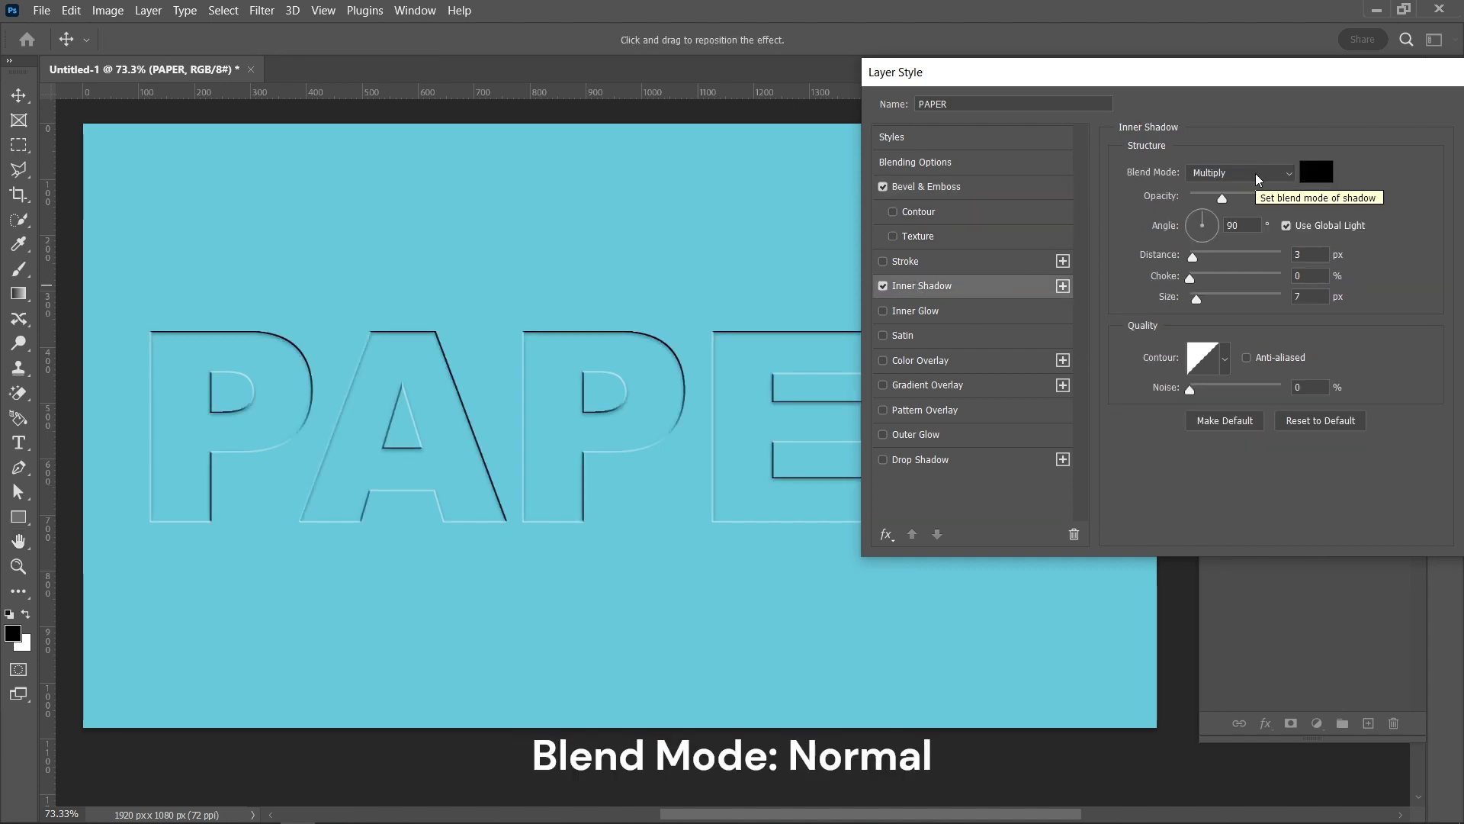
{"action": "left_click", "coordinate": [1256, 175]}
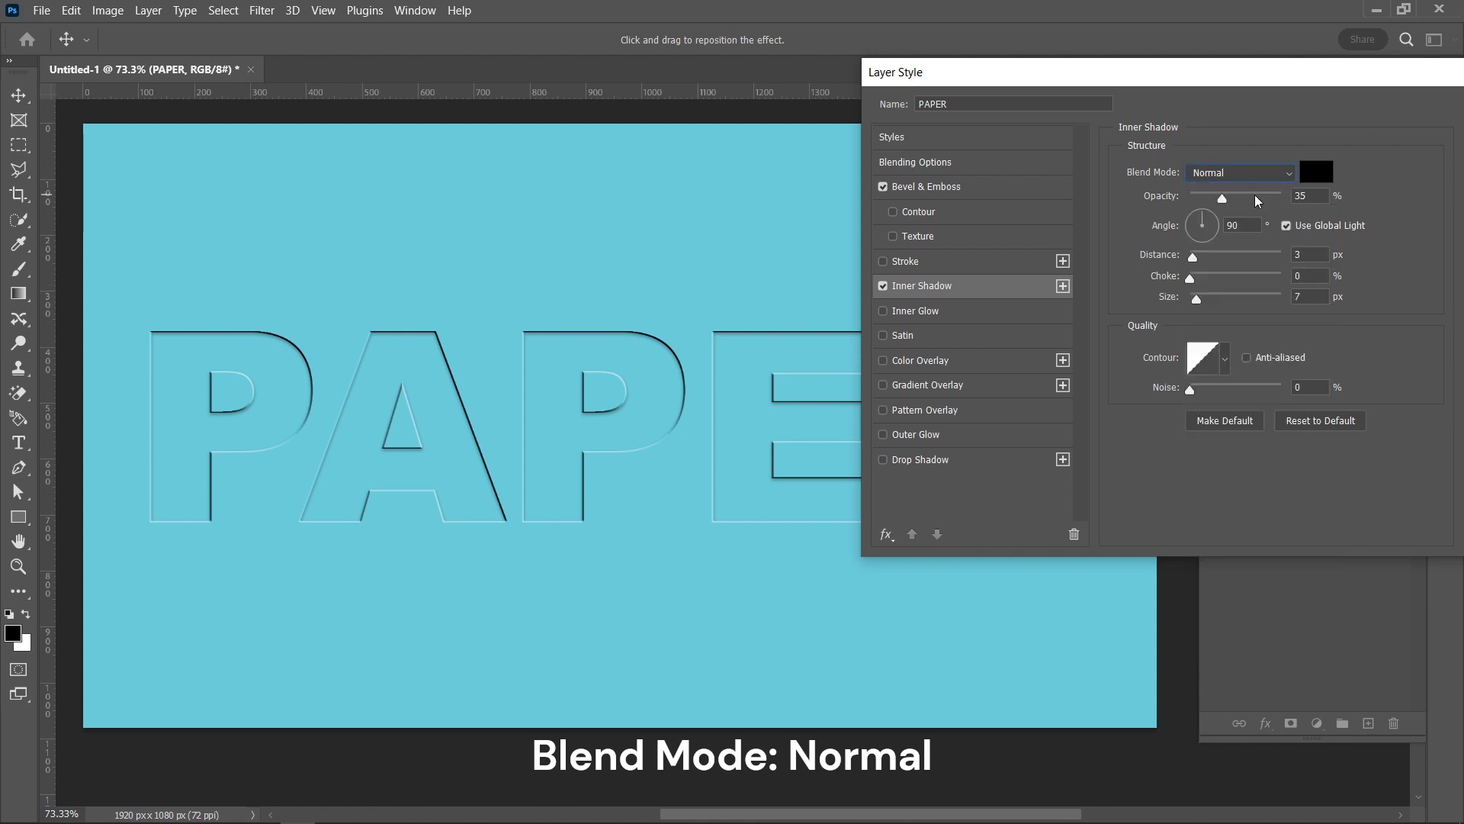
{"action": "left_click", "coordinate": [1296, 196]}
{"action": "type", "text": "75"}
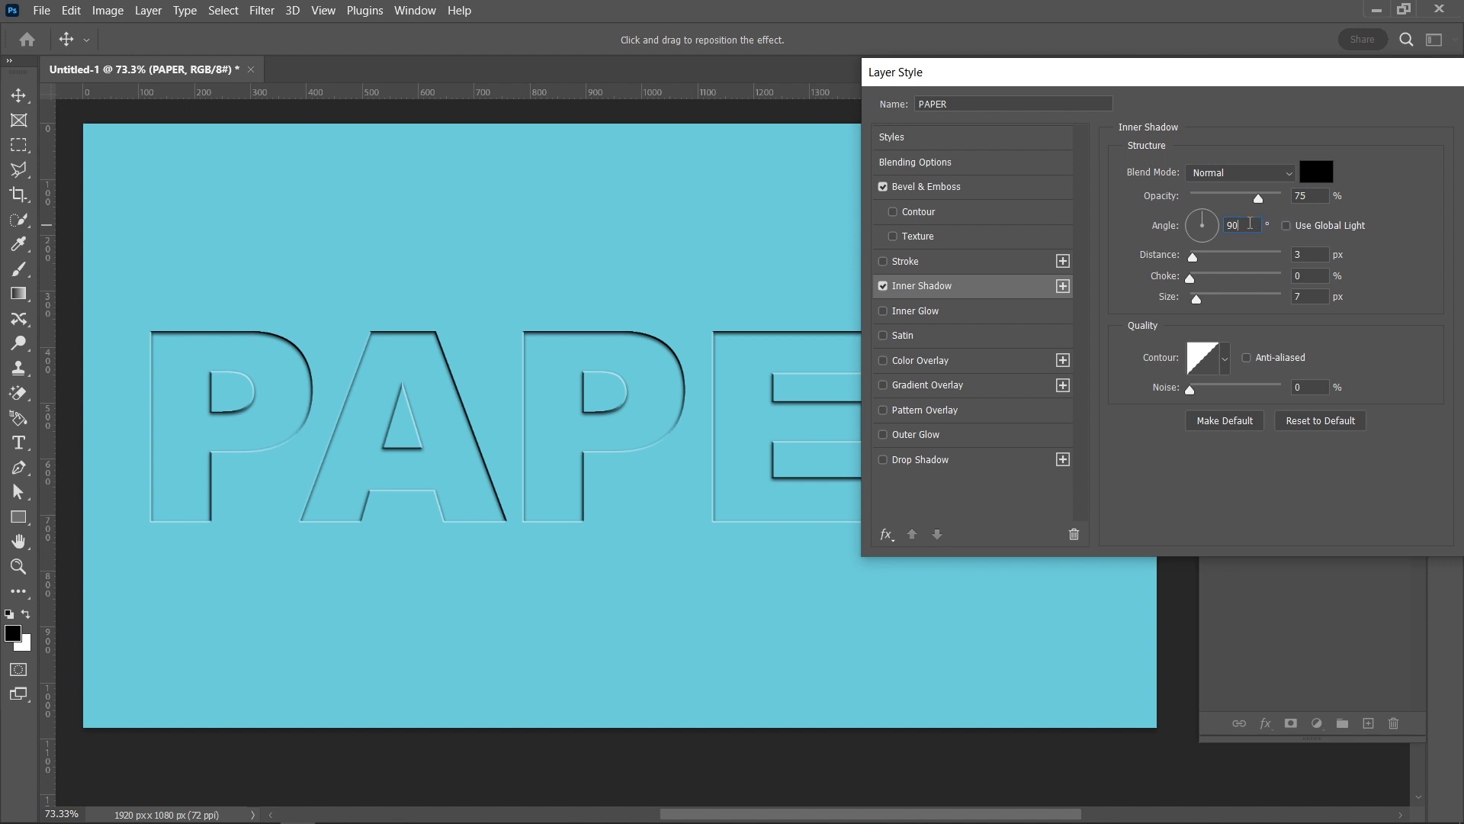
{"action": "double_click", "coordinate": [1249, 222]}
{"action": "type", "text": "8"}
{"action": "type", "text": "6"}
{"action": "double_click", "coordinate": [1305, 297]}
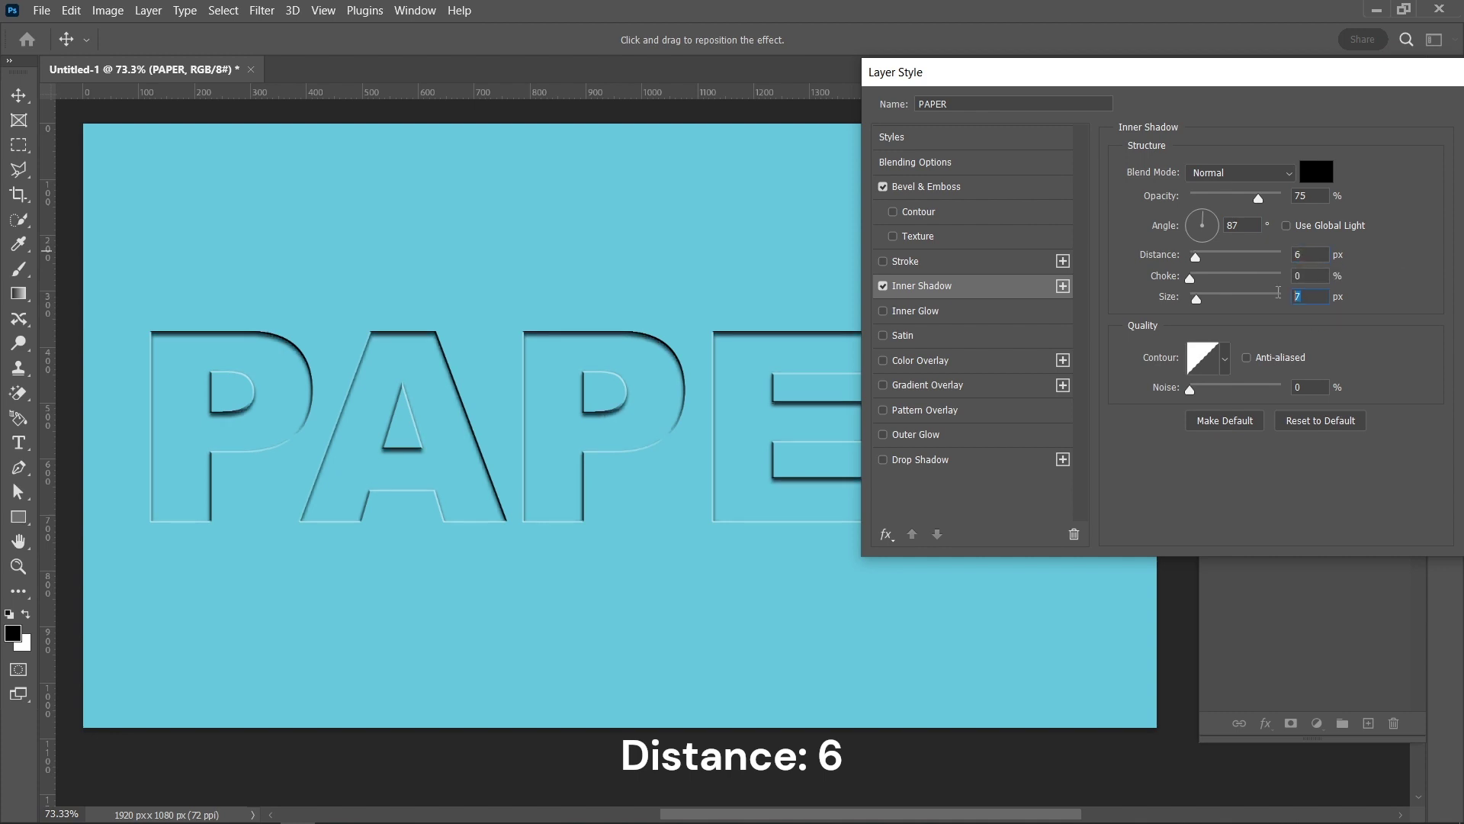
{"action": "type", "text": "10"}
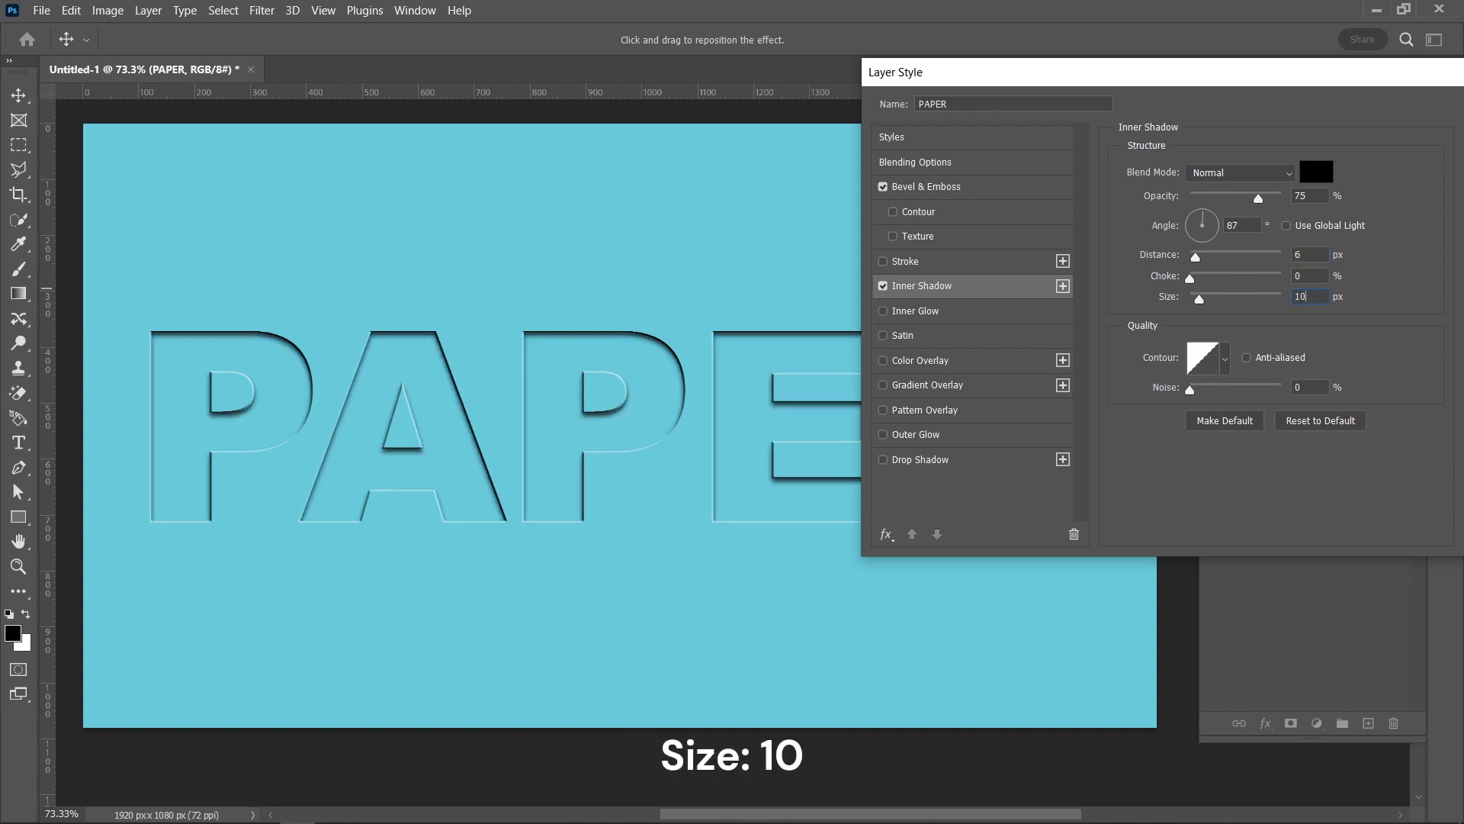
Add a Normal drop shadow in colour 9AE8FF at 80% opacity.
{"action": "left_click", "coordinate": [917, 461]}
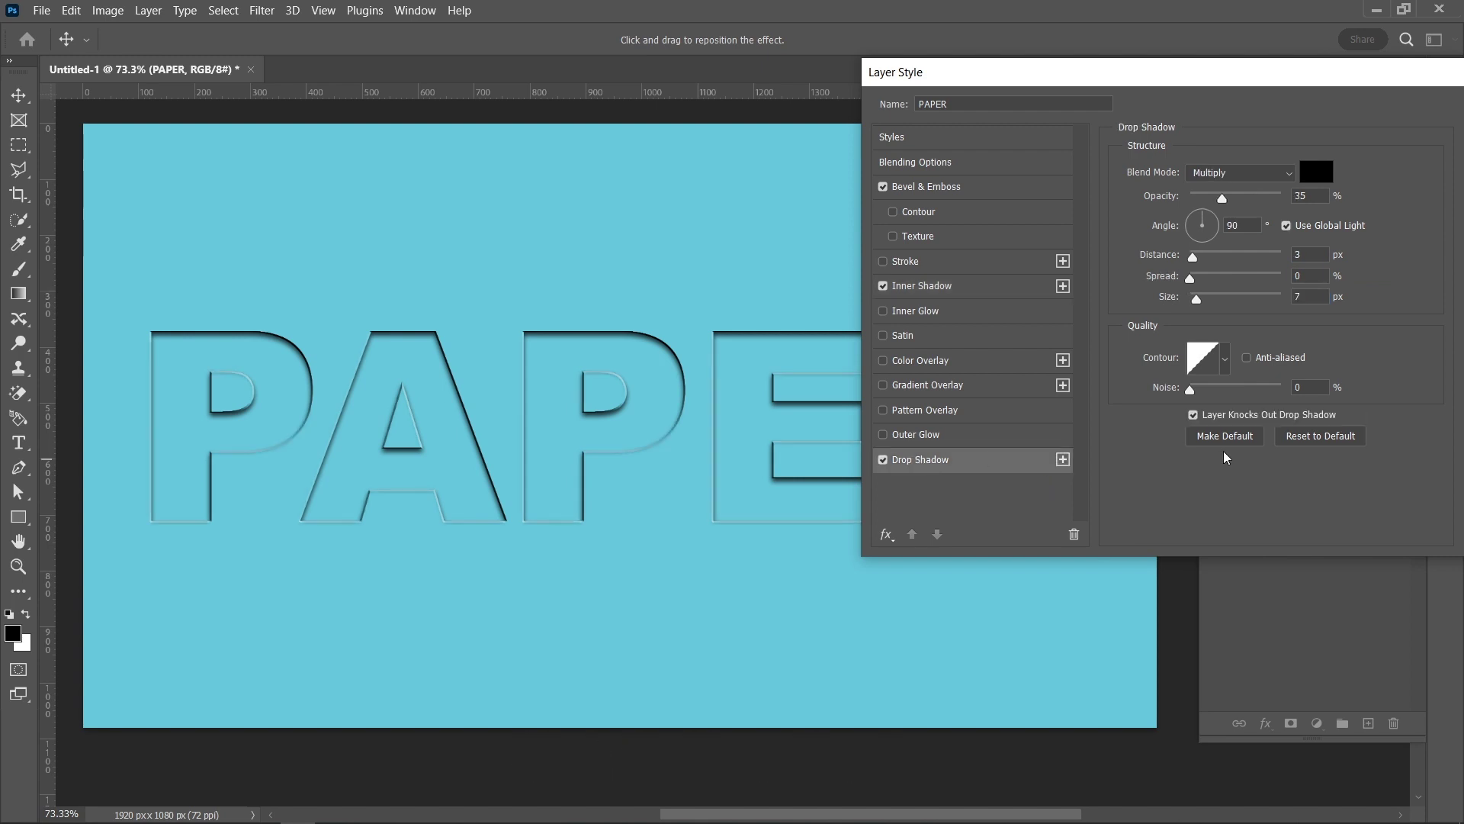
{"action": "left_click", "coordinate": [1272, 183]}
{"action": "left_click", "coordinate": [1315, 179]}
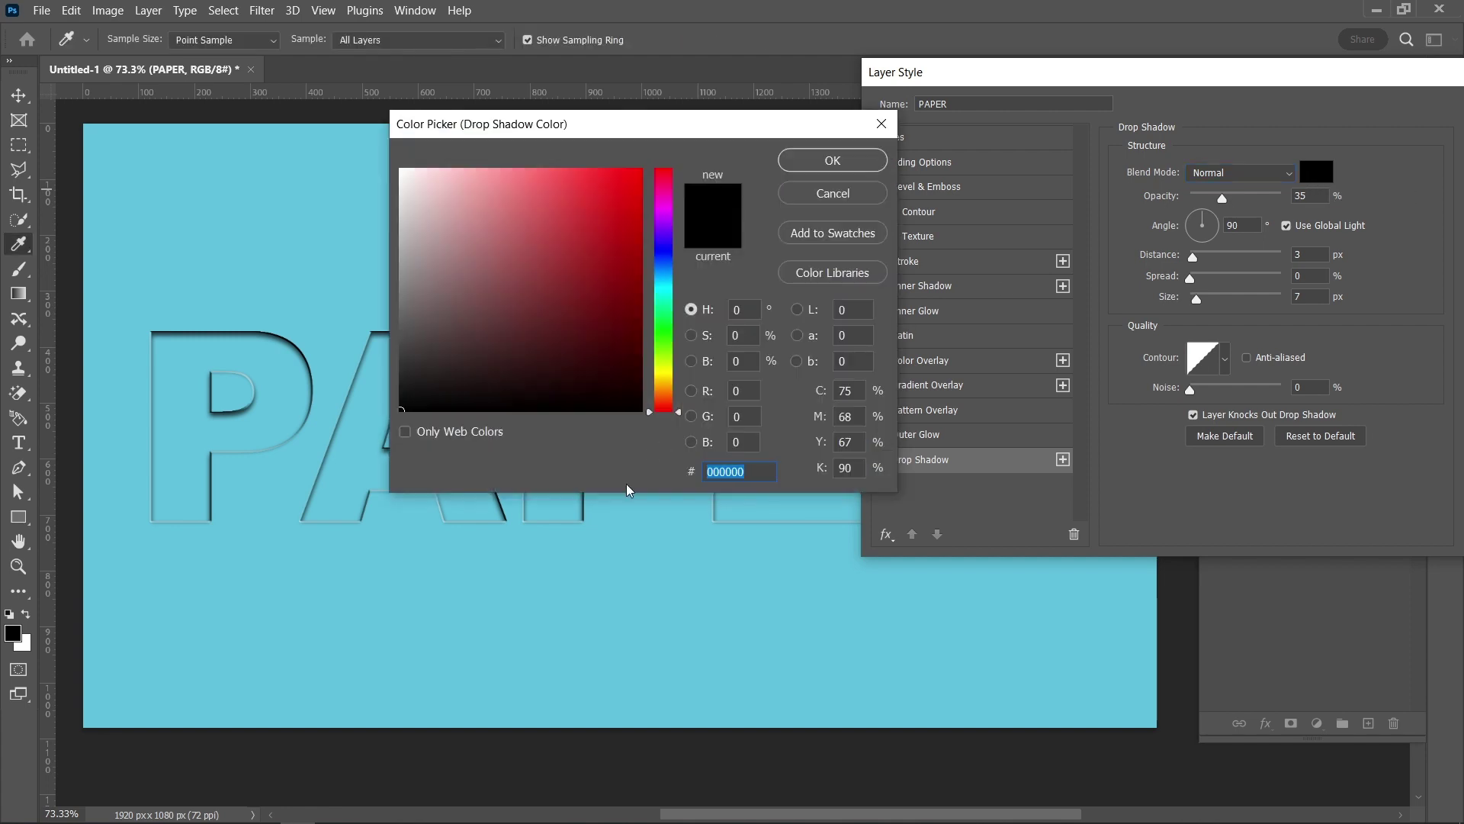
{"action": "type", "text": "9"}
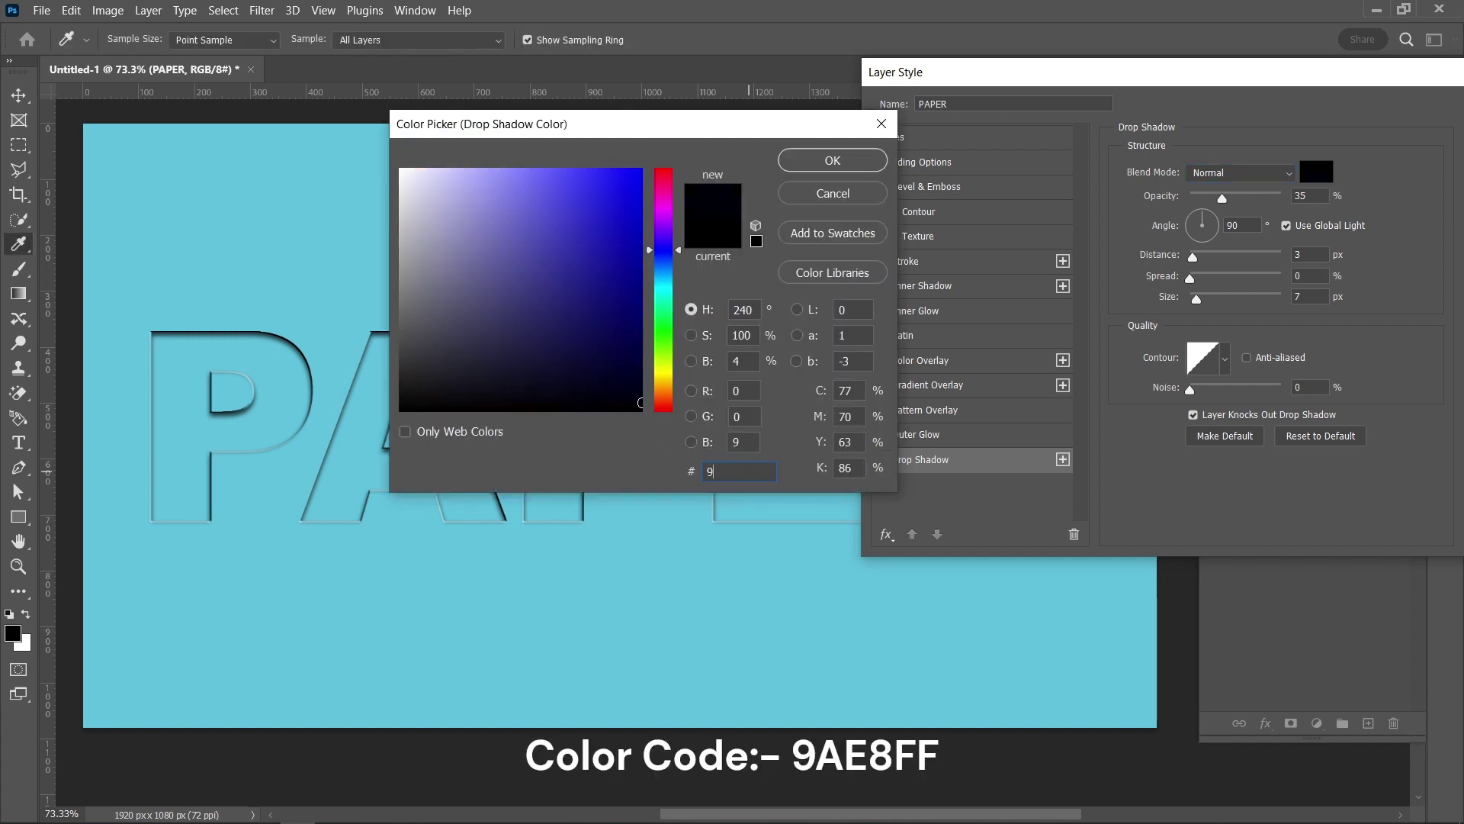
{"action": "type", "text": "AE8FF"}
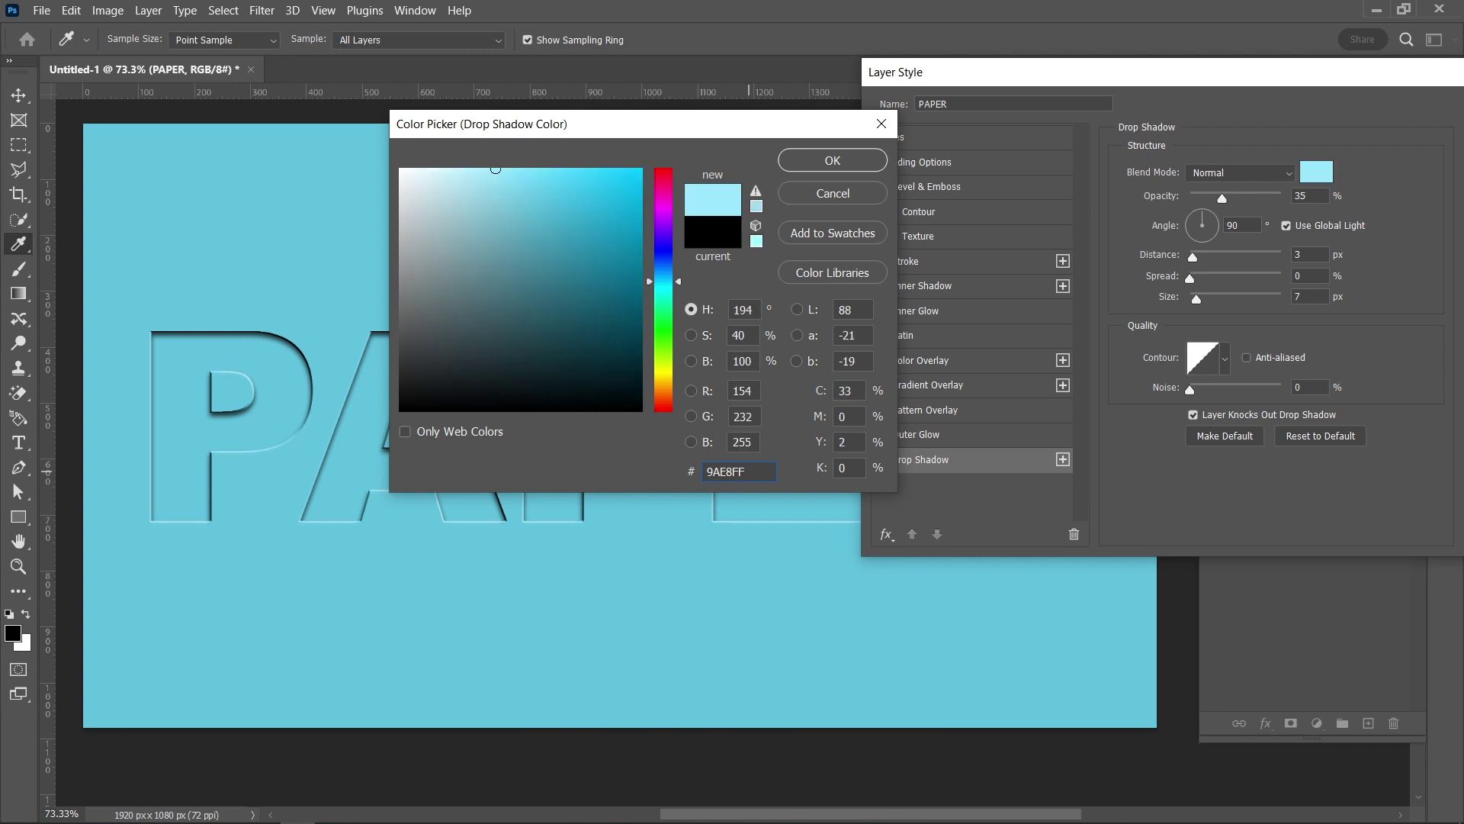
{"action": "left_click", "coordinate": [868, 163]}
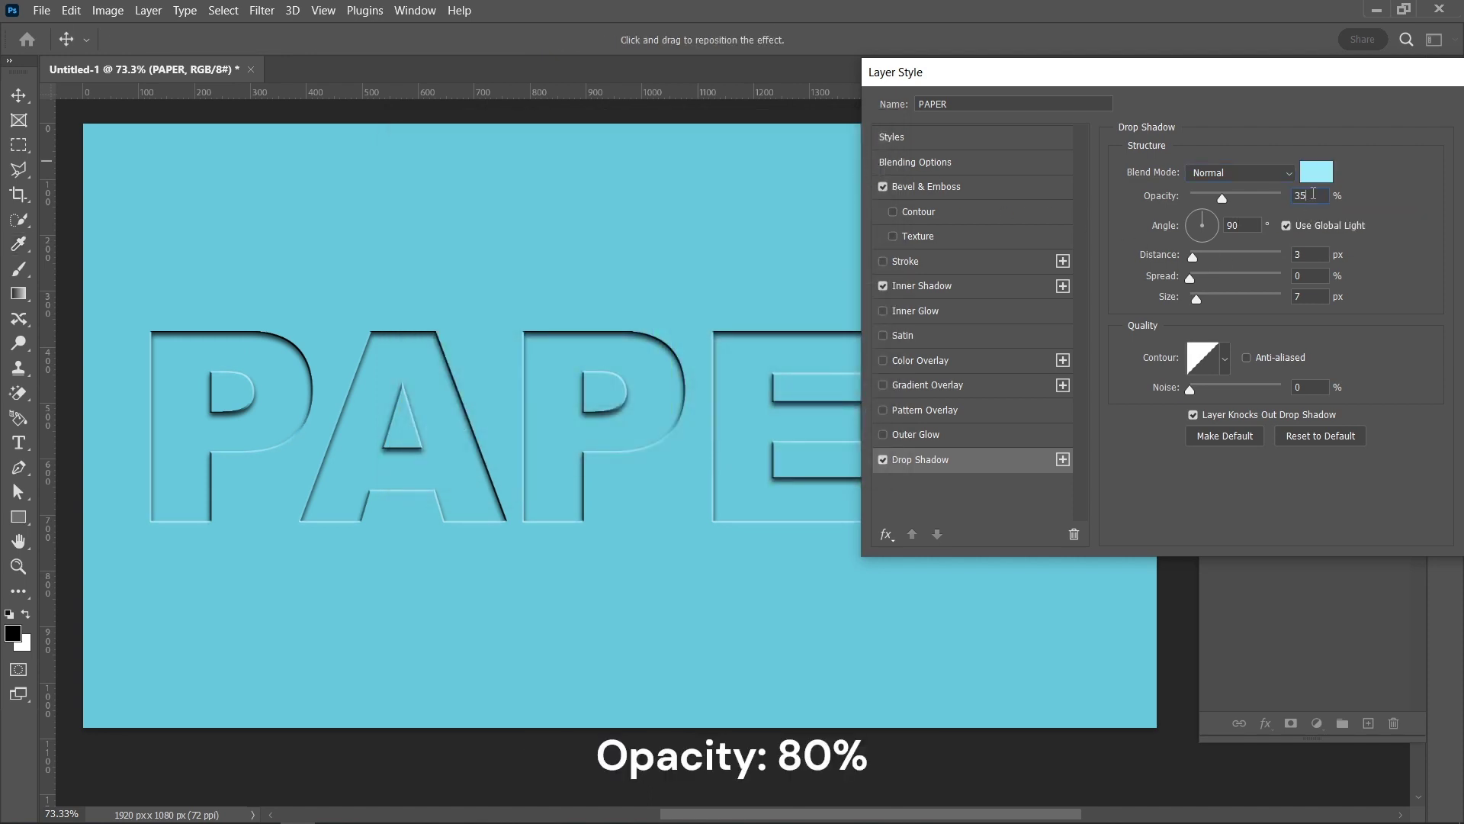
{"action": "left_click_drag", "start_coordinate": [1221, 198], "coordinate": [1263, 199]}
Set the drop shadow to angle -140 without global light, distance 15 px, size 25 px.
{"action": "left_click", "coordinate": [1287, 226]}
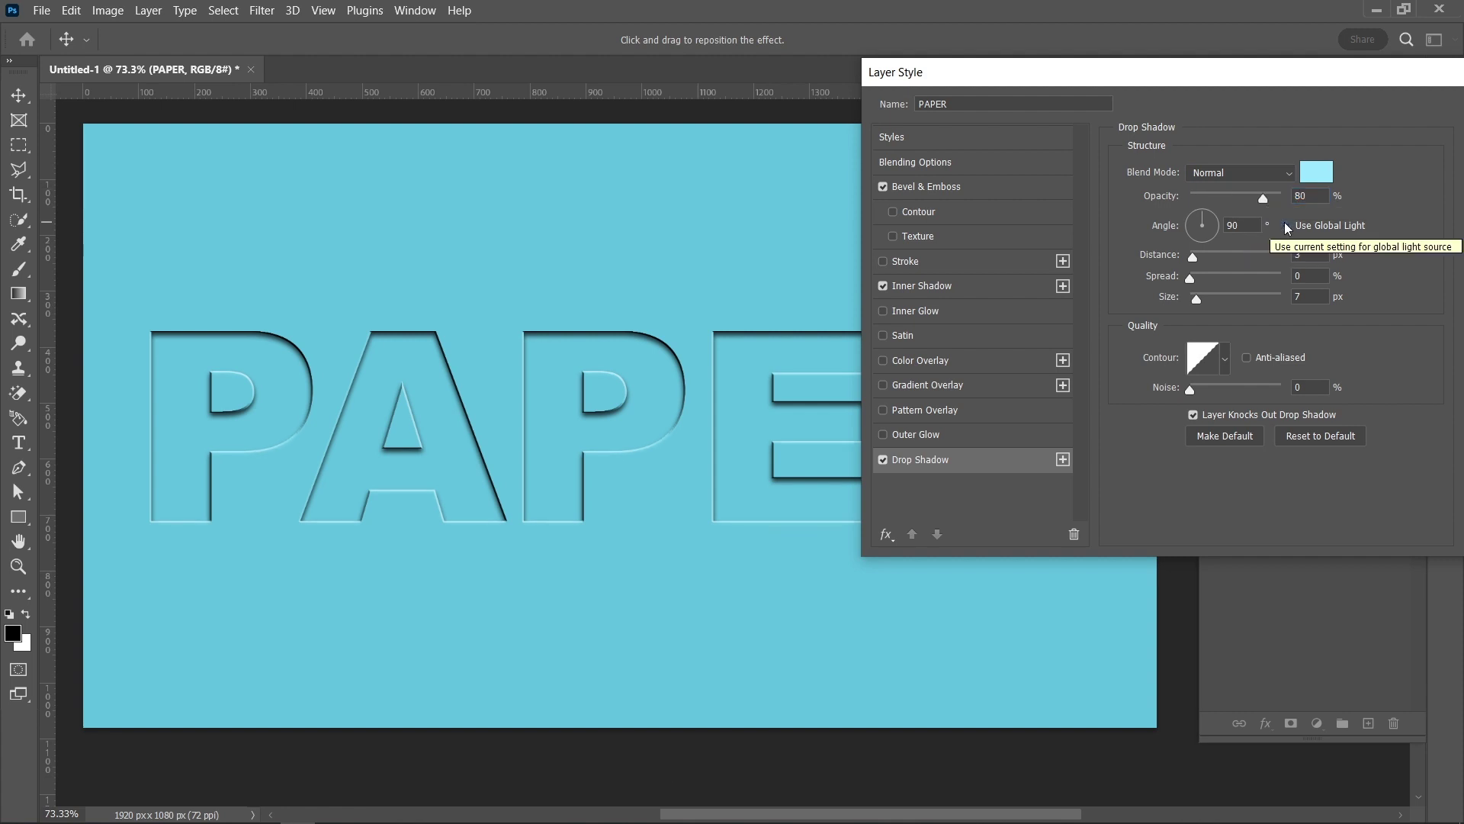
{"action": "double_click", "coordinate": [1239, 225]}
{"action": "type", "text": "-"}
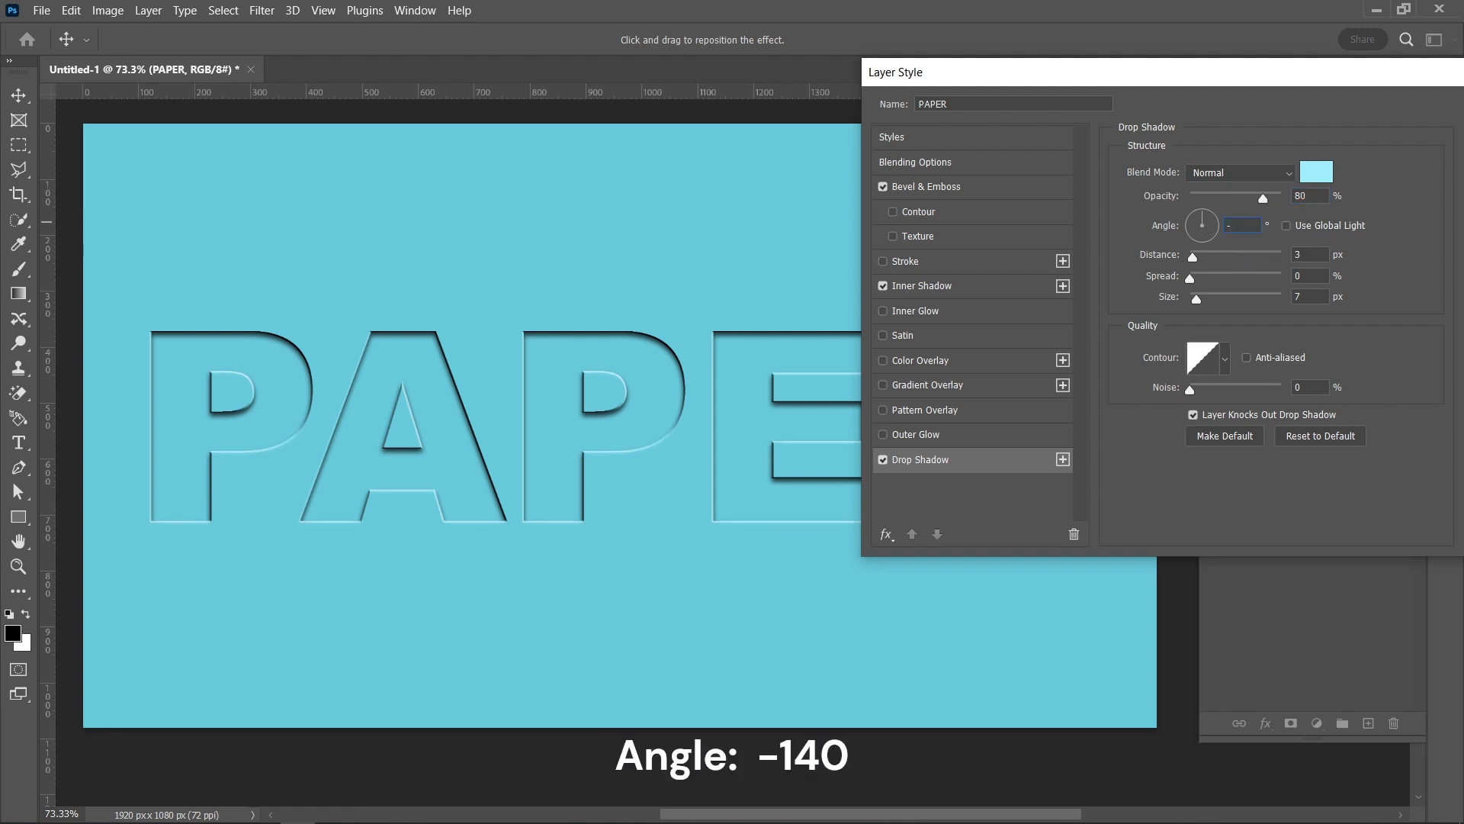
{"action": "type", "text": "140"}
{"action": "key", "text": "Tab"}
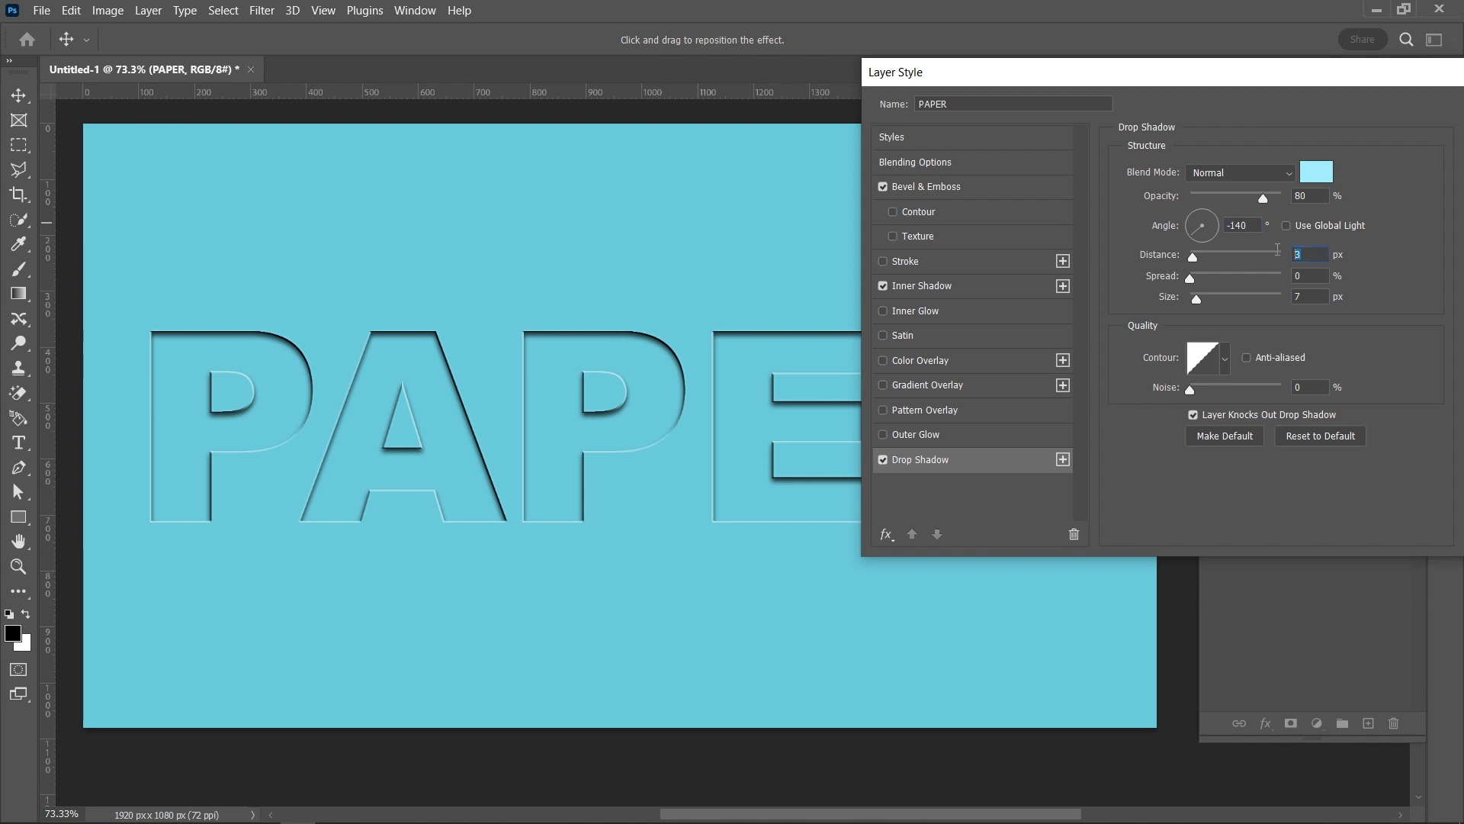
{"action": "type", "text": "15"}
{"action": "double_click", "coordinate": [1291, 297]}
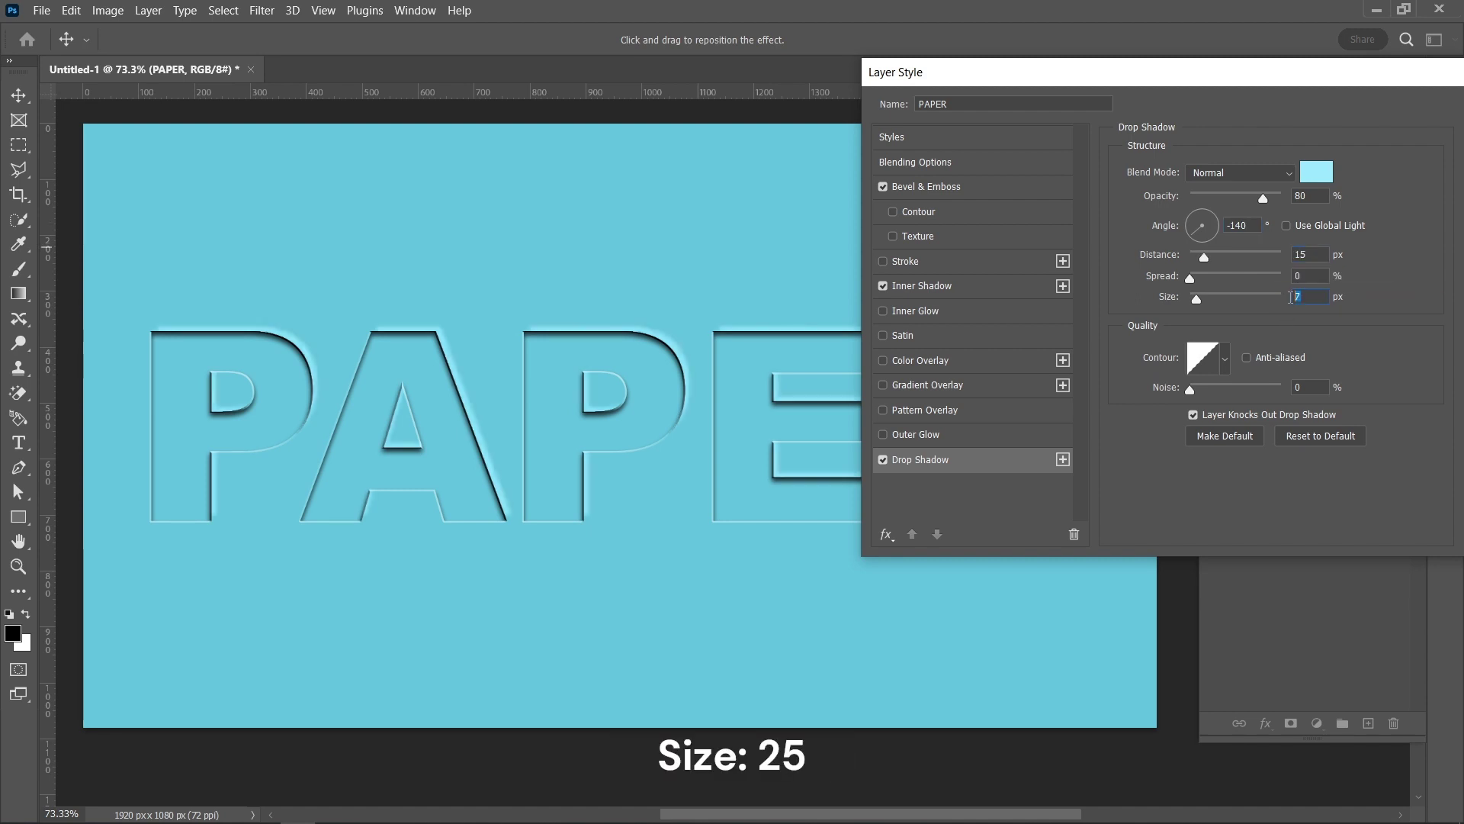
{"action": "type", "text": "25"}
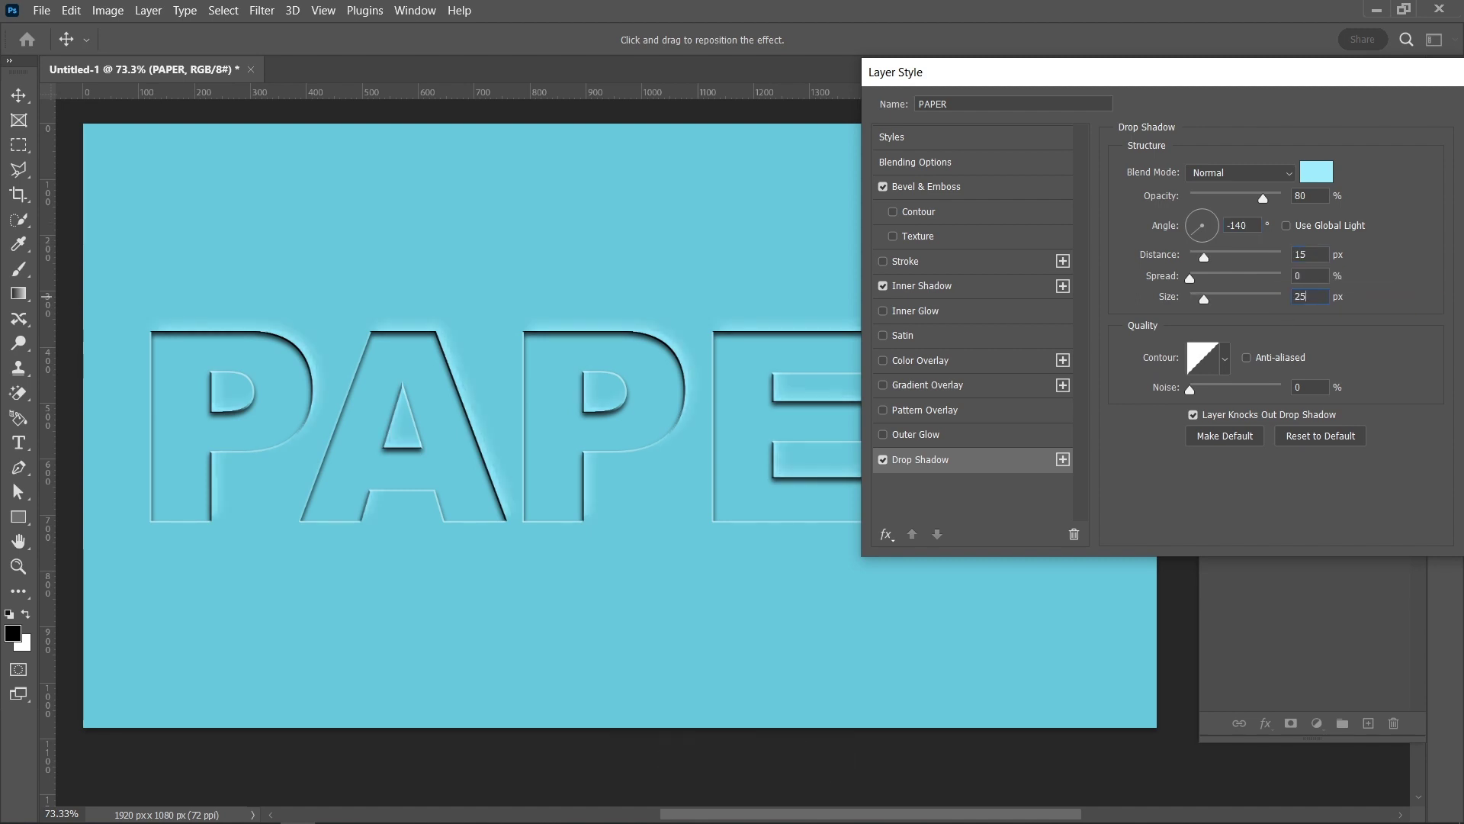
Add a second drop shadow reset to defaults, with Normal blend at 20% opacity.
{"action": "left_click", "coordinate": [1063, 459]}
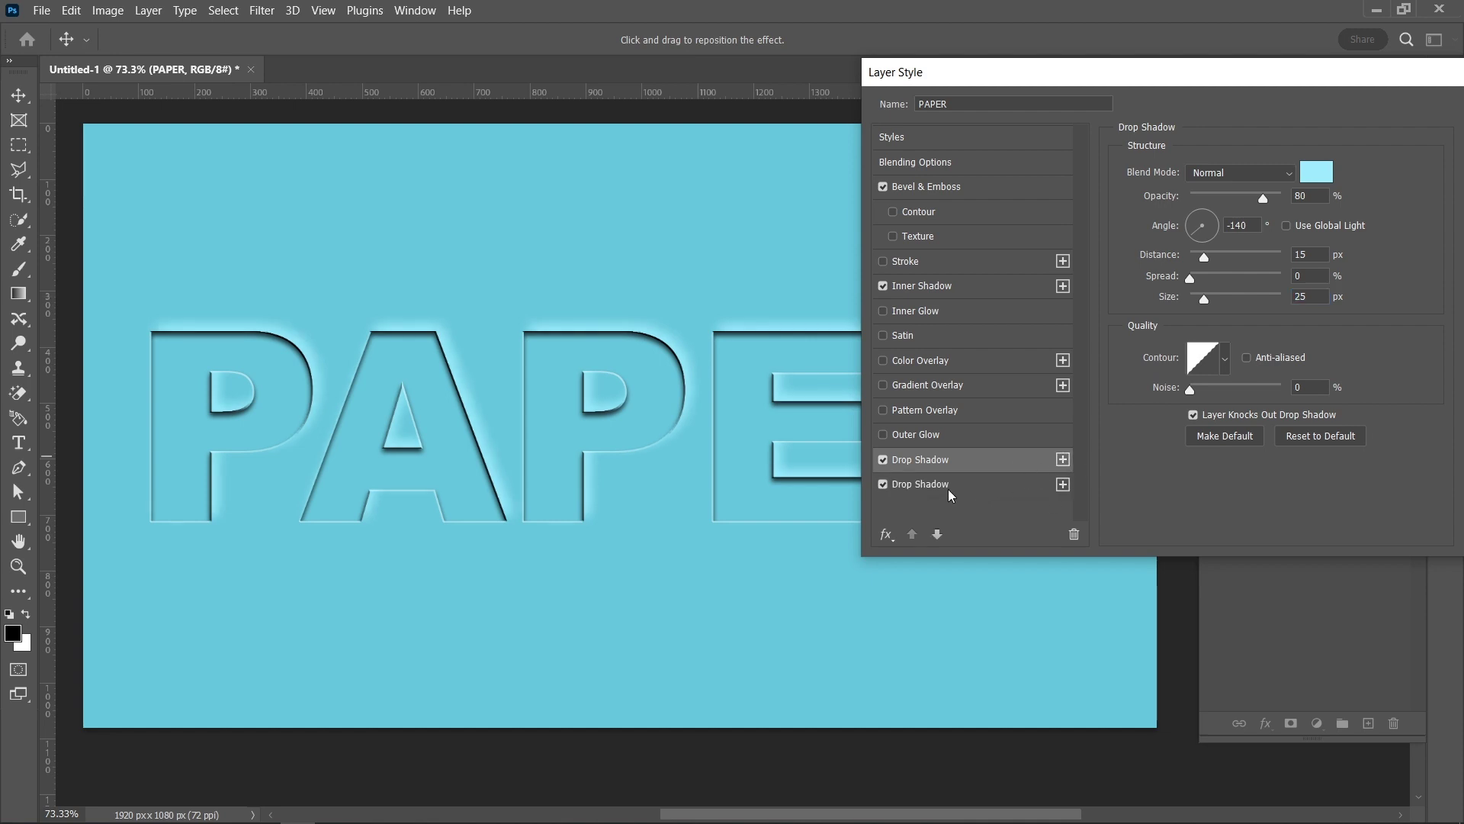
{"action": "left_click", "coordinate": [929, 487]}
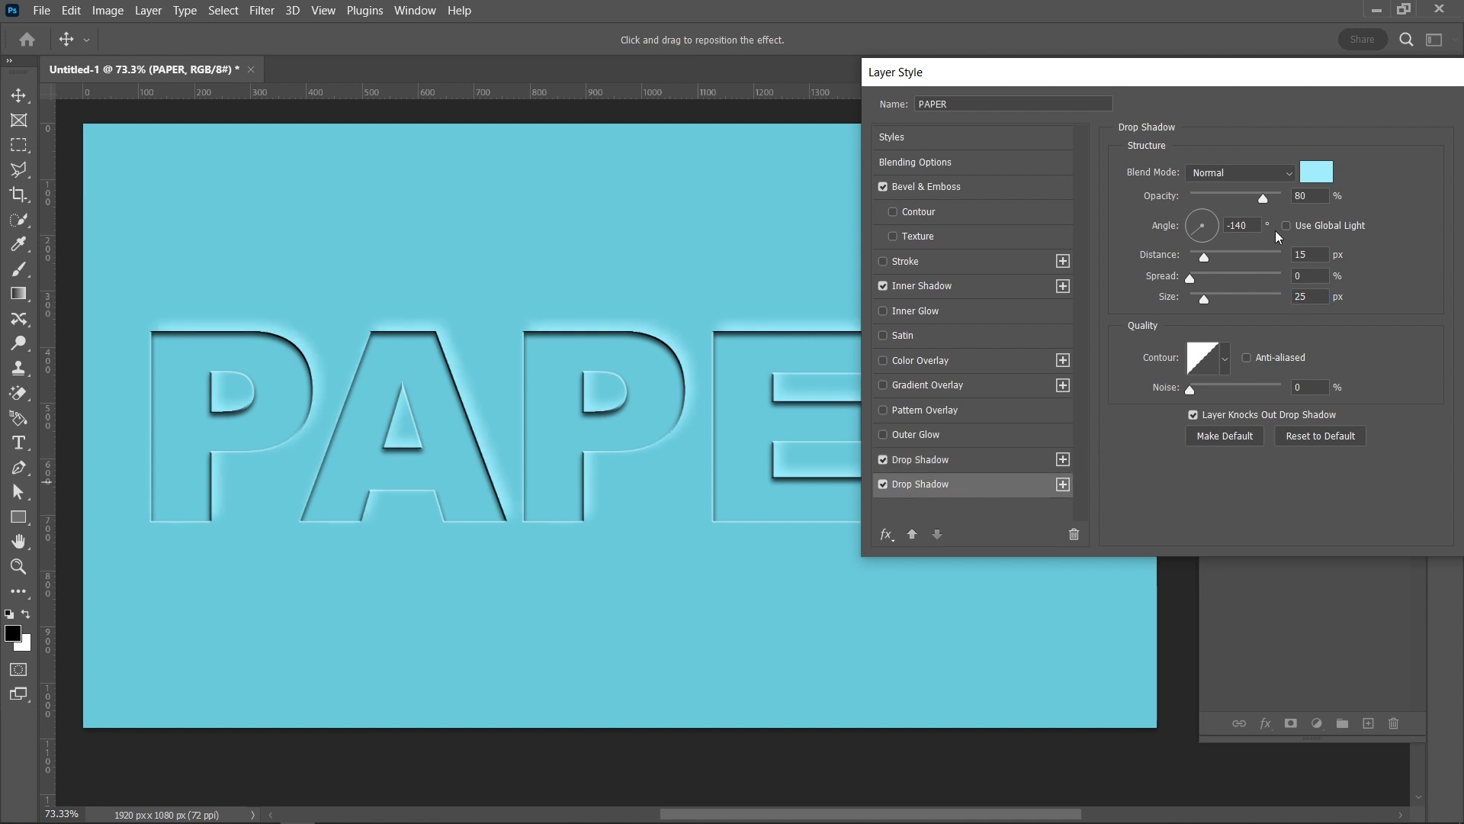
{"action": "left_click", "coordinate": [1333, 438]}
{"action": "left_click", "coordinate": [1324, 440]}
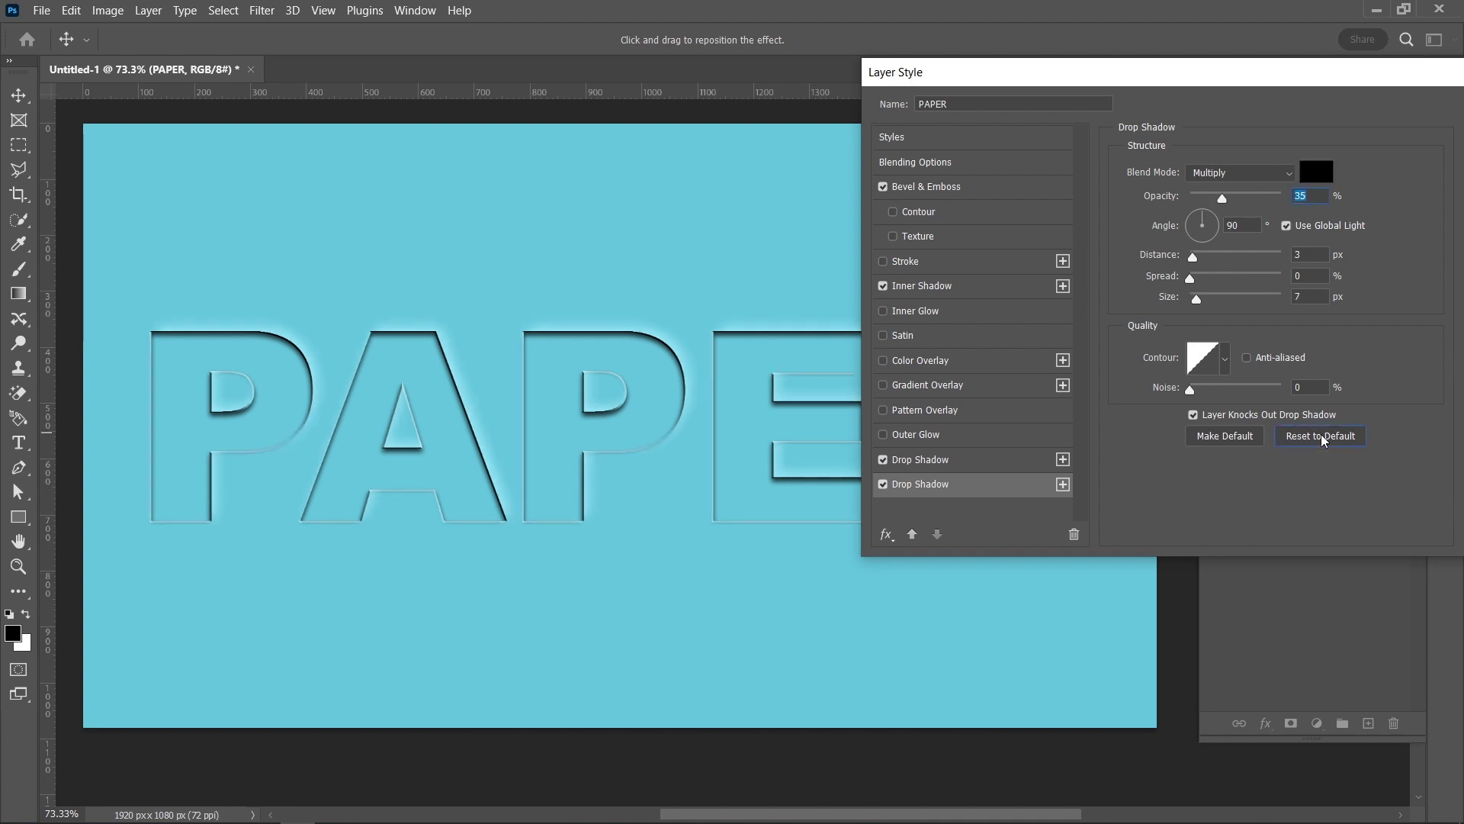
{"action": "left_click", "coordinate": [1286, 179]}
{"action": "left_click", "coordinate": [1287, 189]}
{"action": "key", "text": "Tab"}
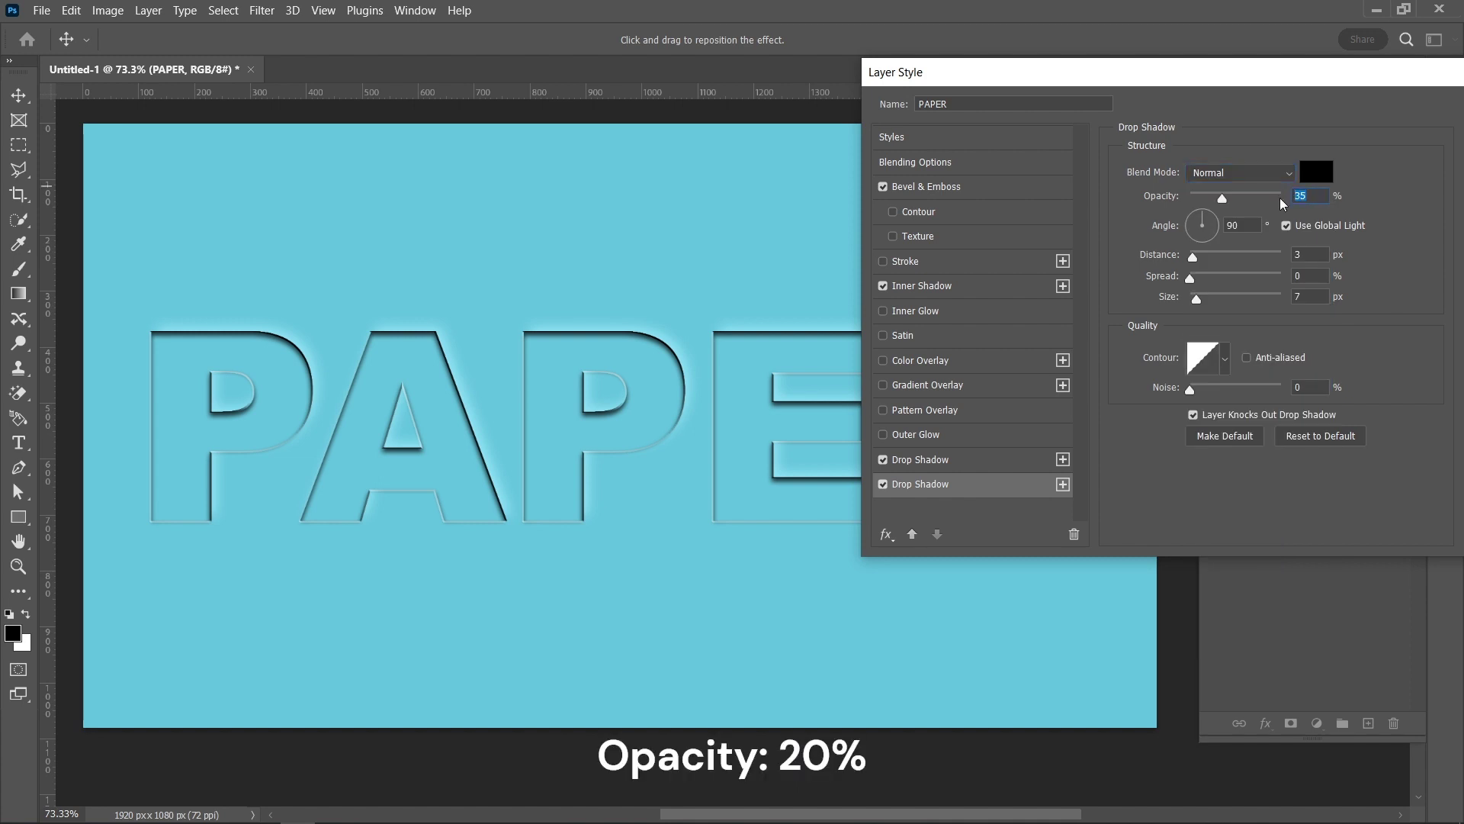
{"action": "type", "text": "20"}
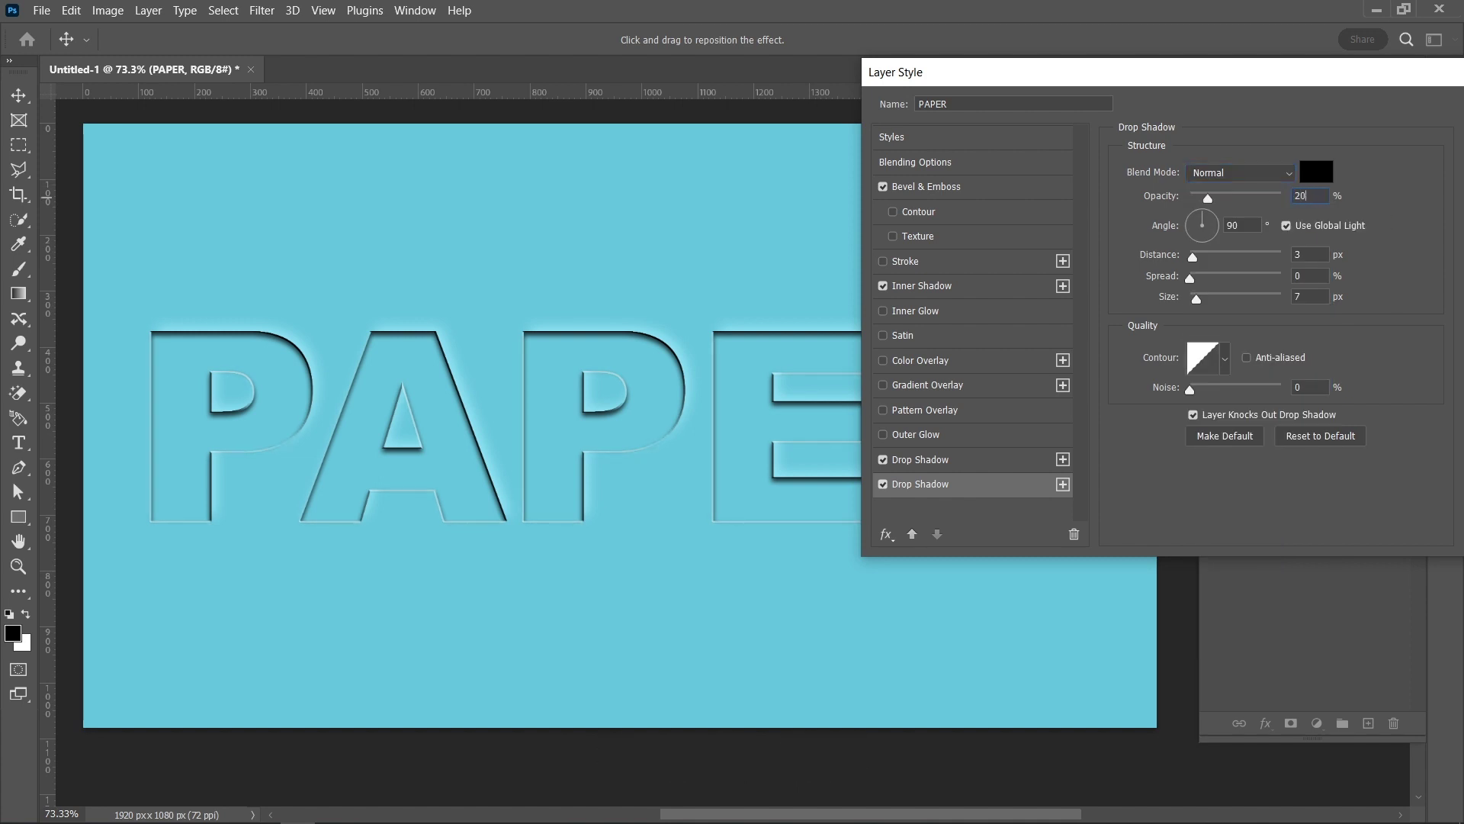
Set the second shadow to angle 50 without global light, distance 20 px, size 40 px.
{"action": "left_click", "coordinate": [1286, 226]}
{"action": "double_click", "coordinate": [1230, 226]}
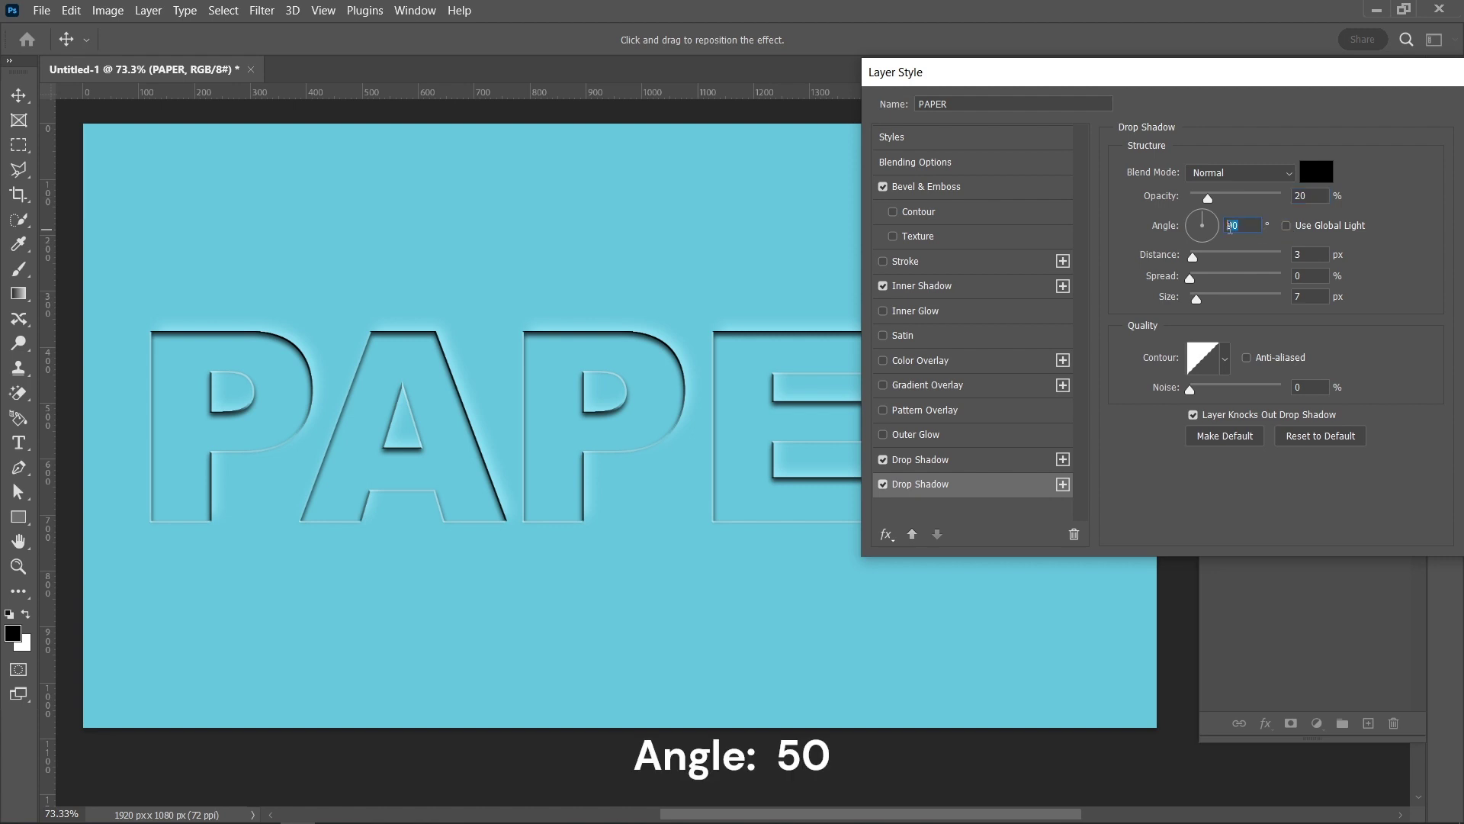
{"action": "type", "text": "50"}
{"action": "double_click", "coordinate": [1304, 255]}
{"action": "type", "text": "20"}
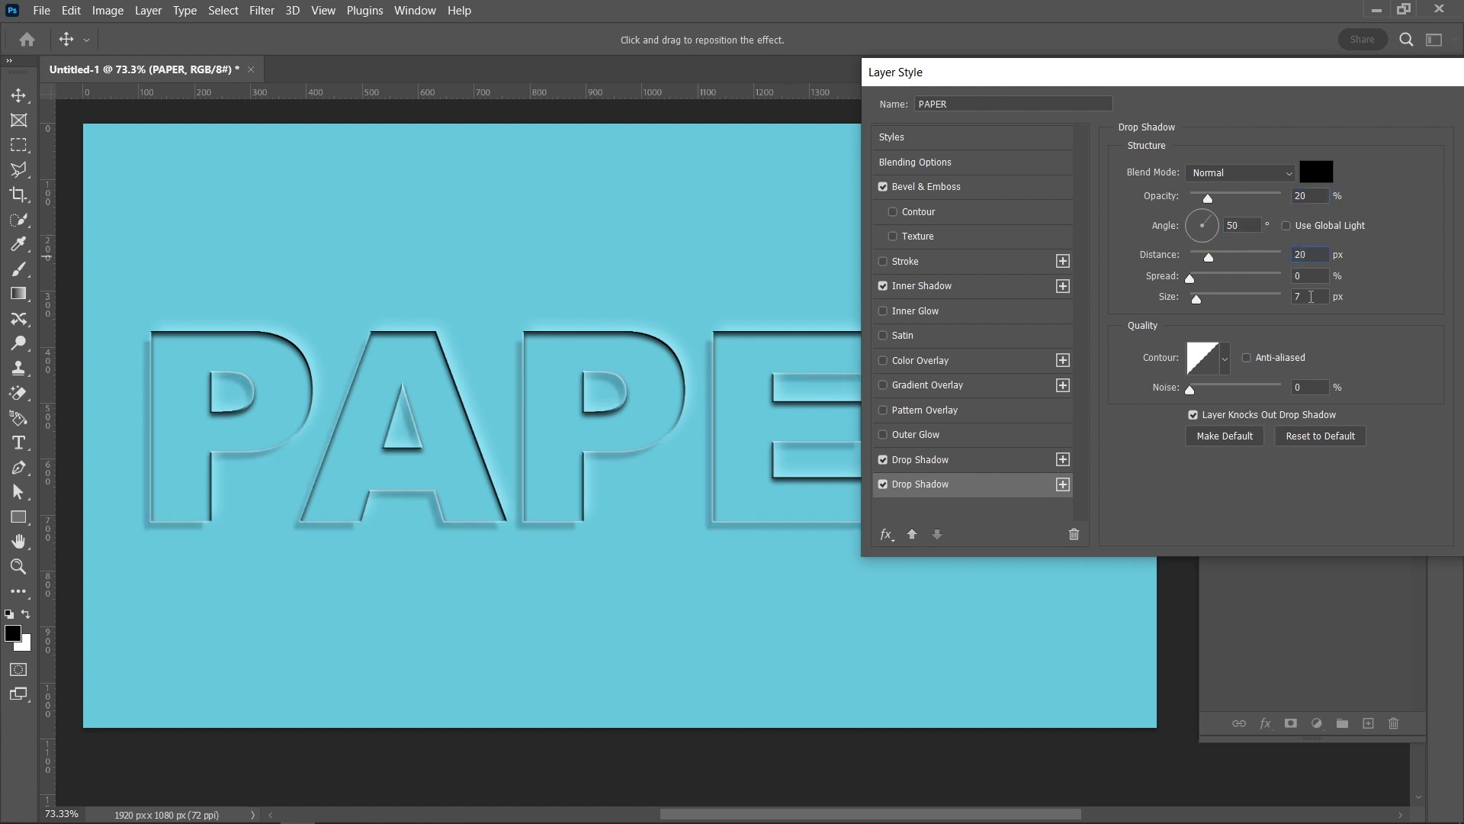
{"action": "double_click", "coordinate": [1304, 296]}
{"action": "type", "text": "40"}
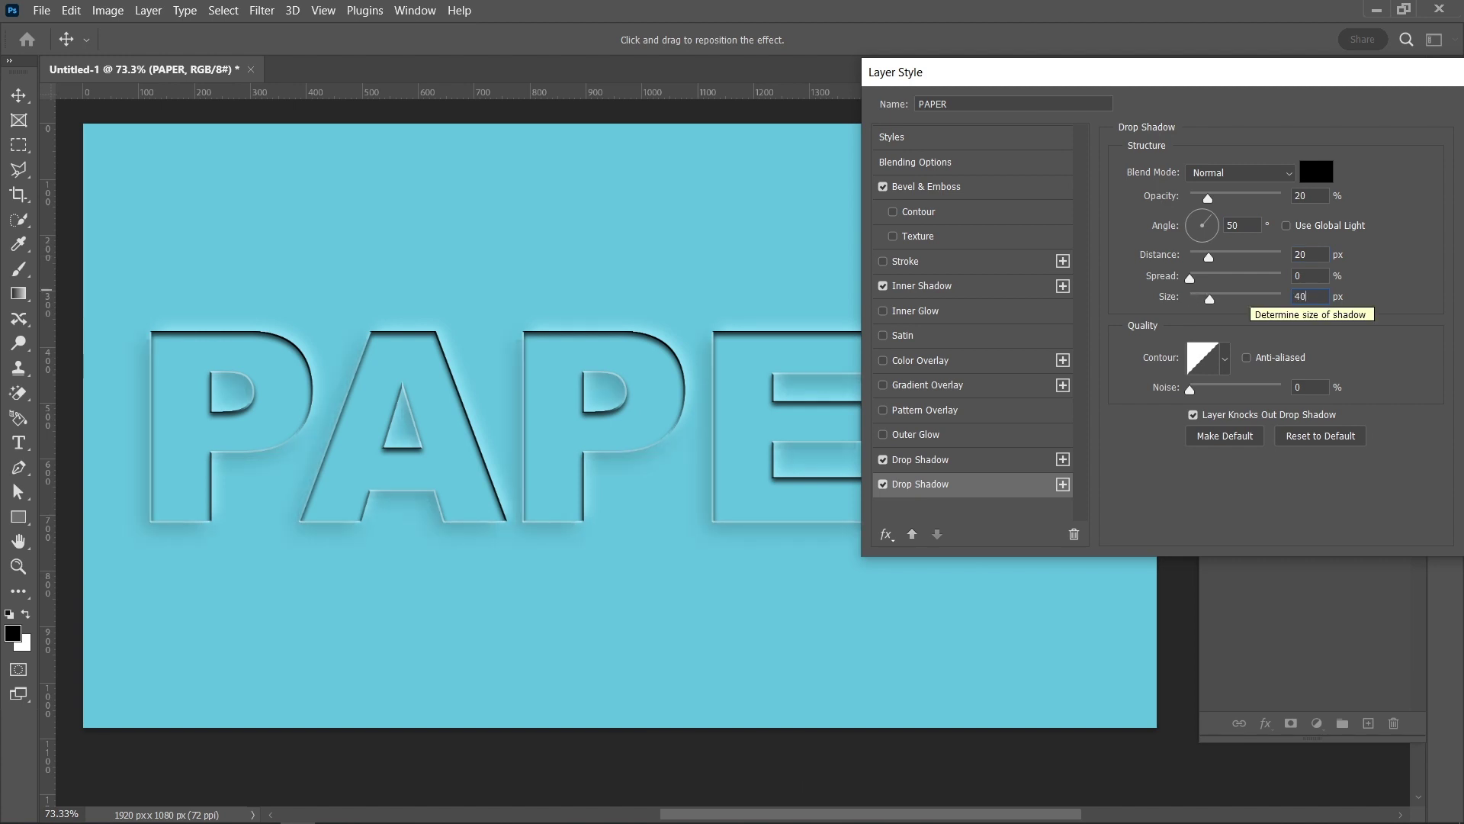
Lower the Bevel & Emboss shadow opacity to 80% and confirm the layer style.
{"action": "left_click", "coordinate": [907, 192]}
{"action": "left_click_drag", "start_coordinate": [1288, 494], "coordinate": [1272, 495]}
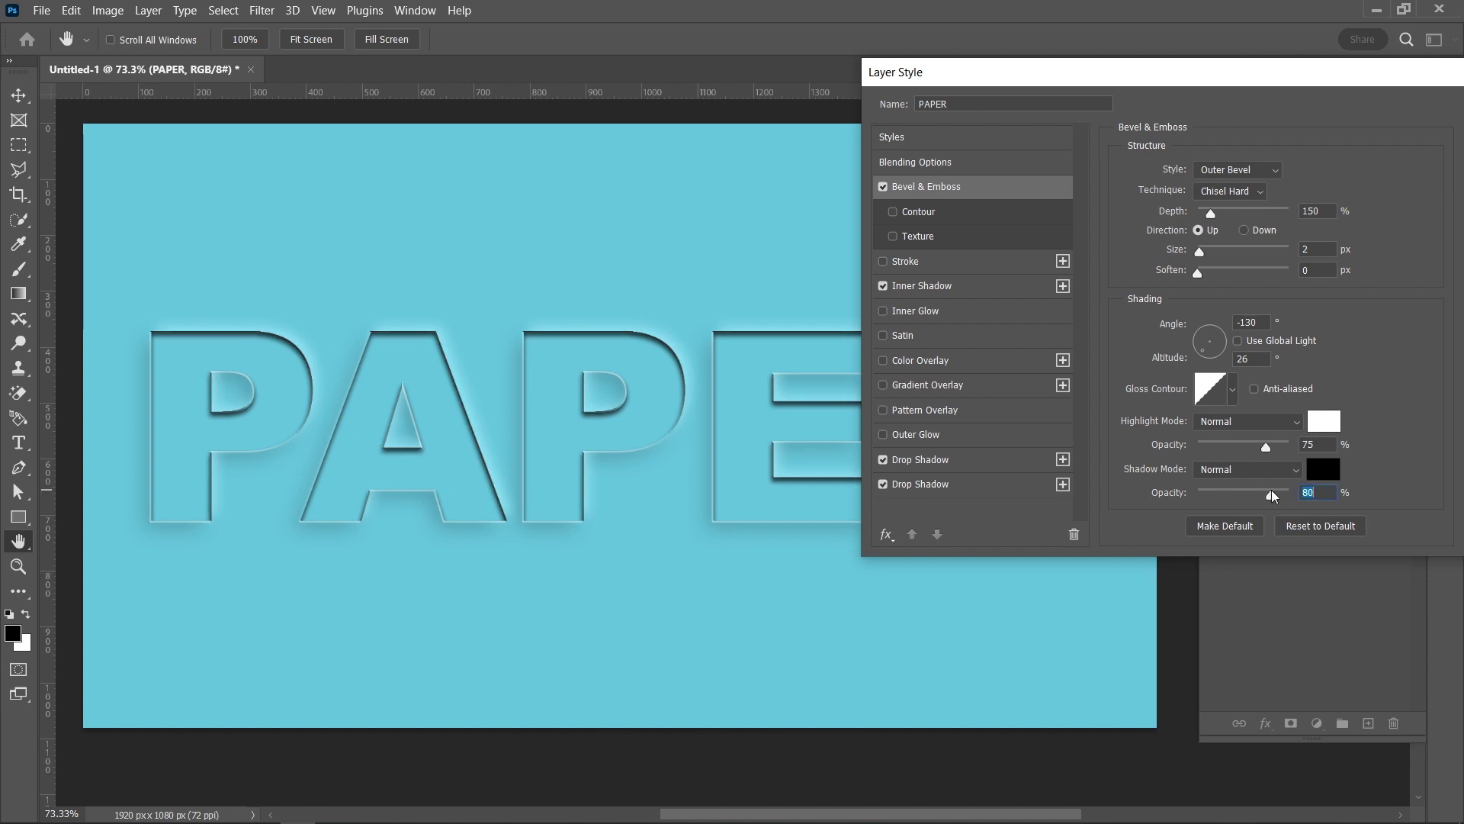
{"action": "left_click_drag", "start_coordinate": [1336, 81], "coordinate": [1135, 81]}
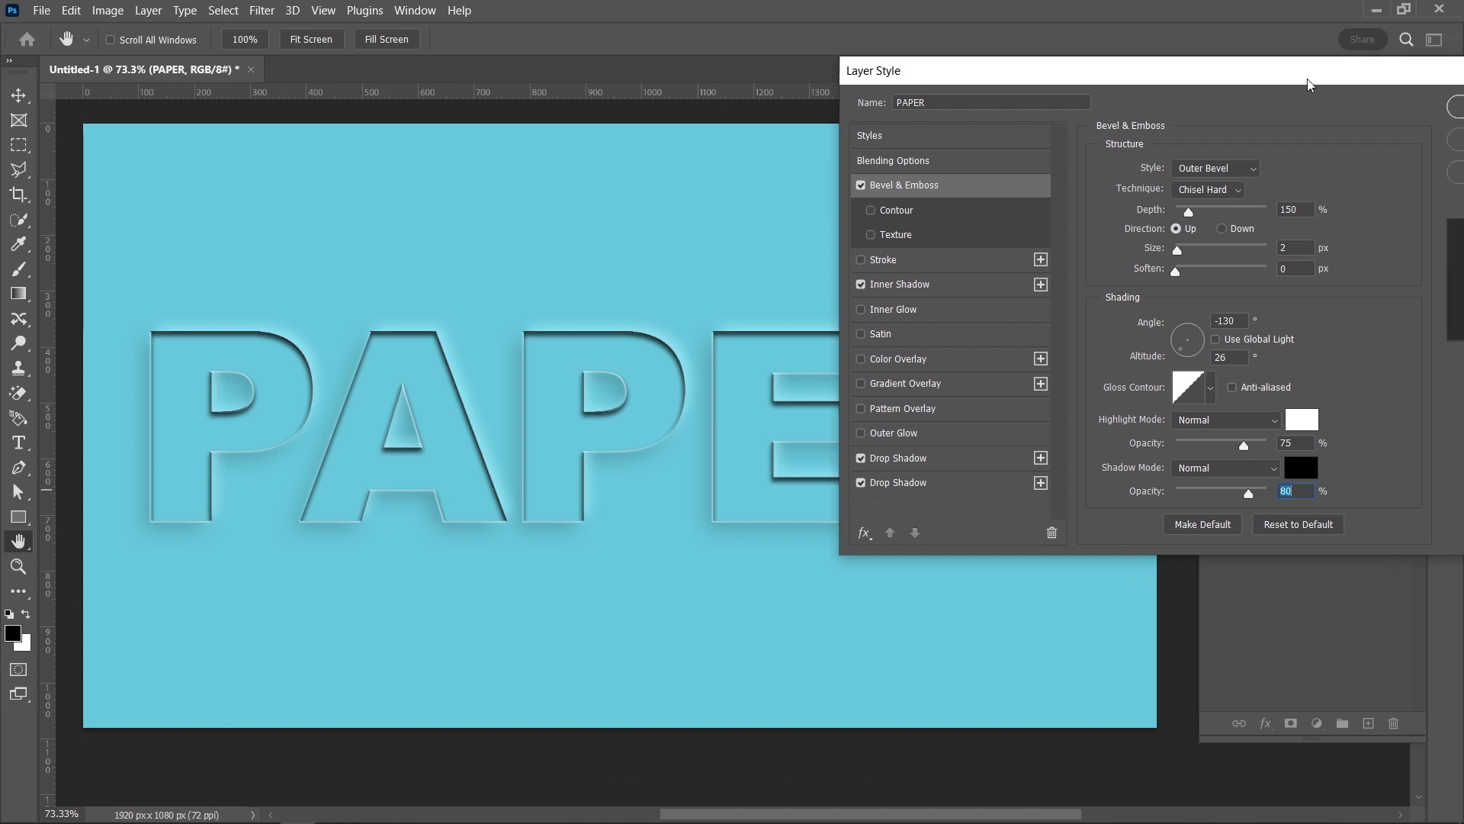
{"action": "left_click", "coordinate": [1328, 111]}
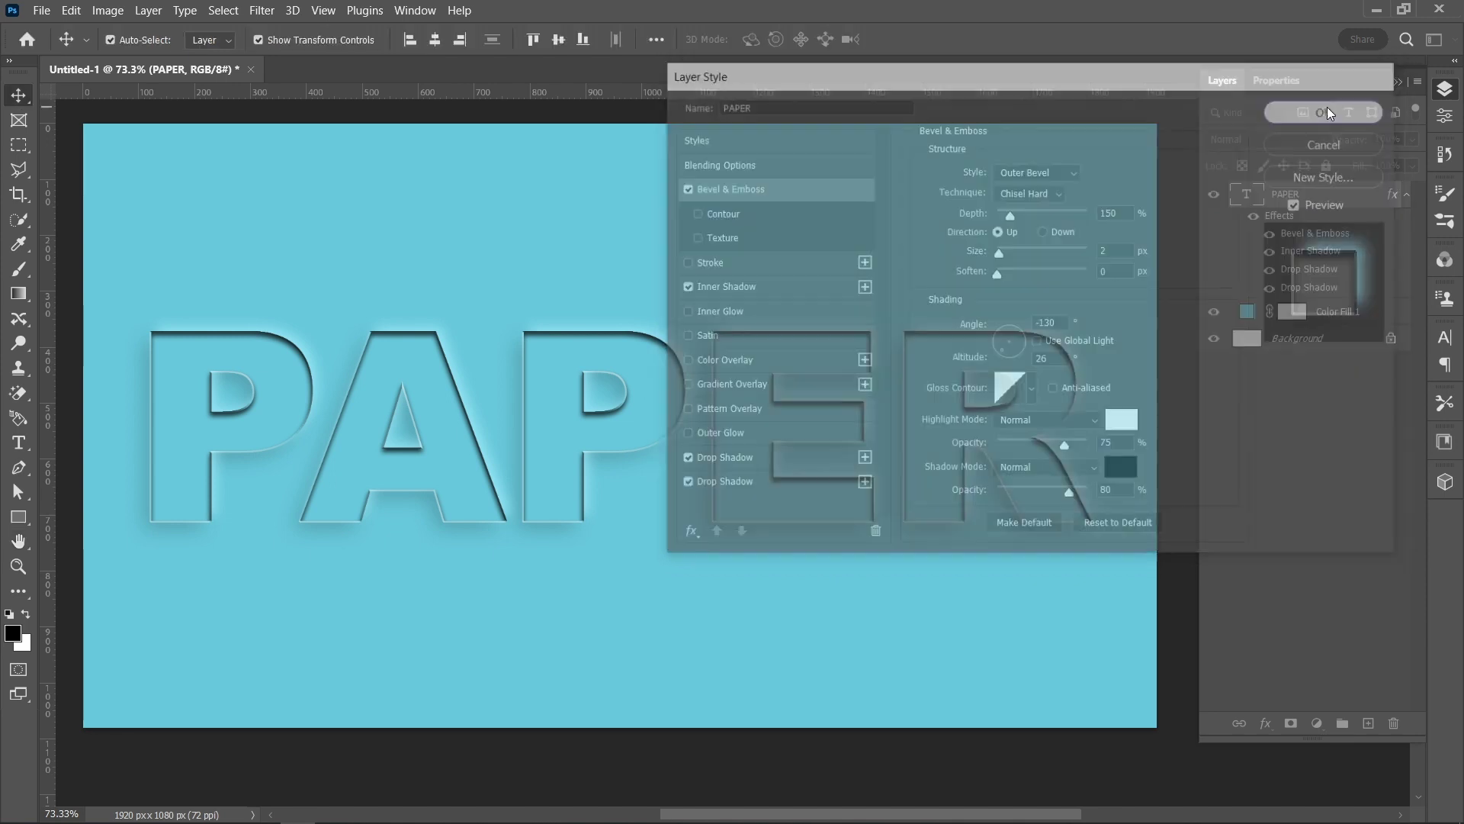
Convert Color Fill 1 to a smart object and apply Add Noise at 5.3% Uniform.
{"action": "left_click", "coordinate": [1022, 288]}
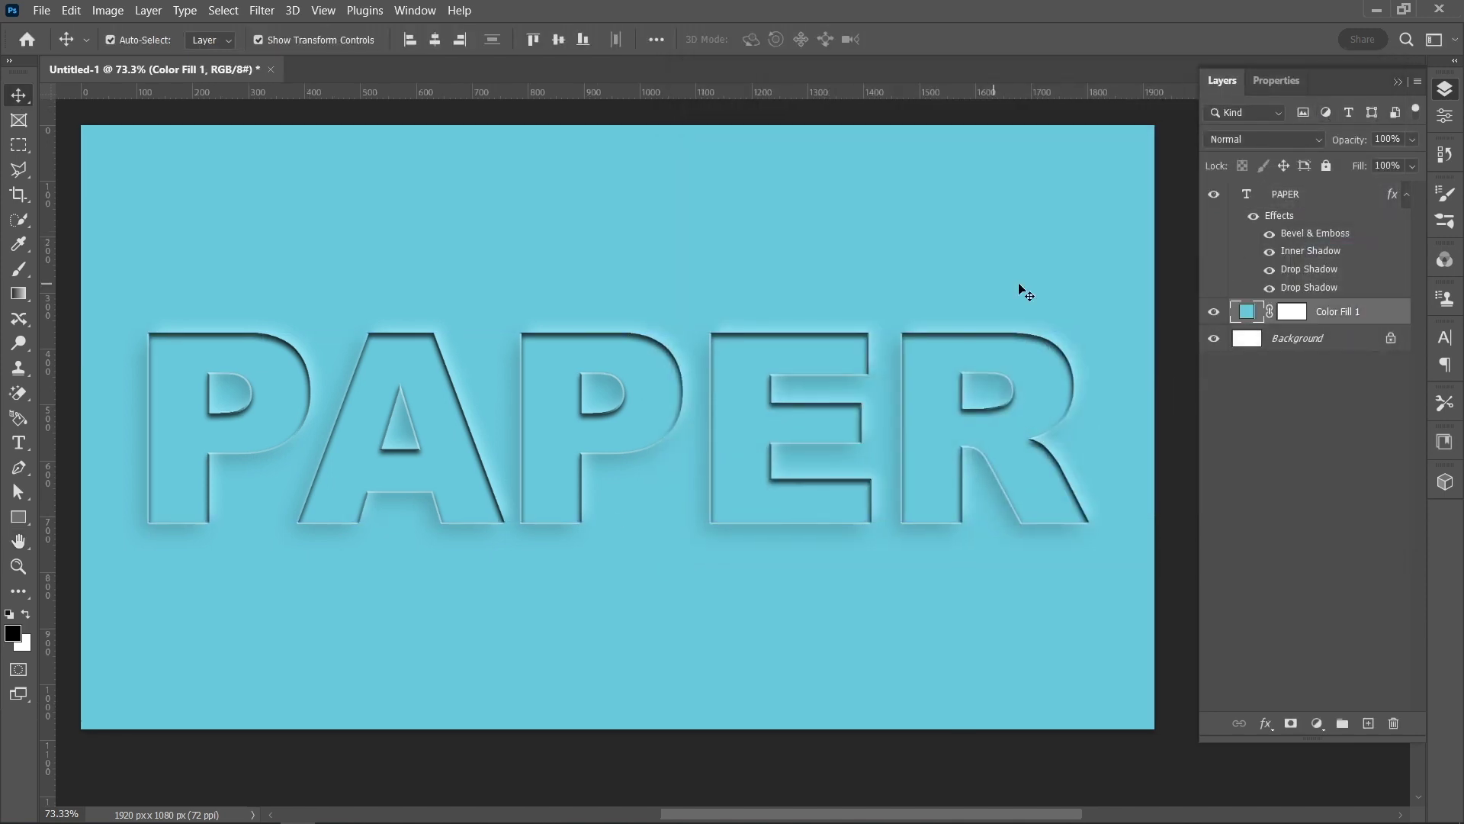
{"action": "left_click", "coordinate": [262, 10]}
{"action": "mouse_move", "coordinate": [334, 290]}
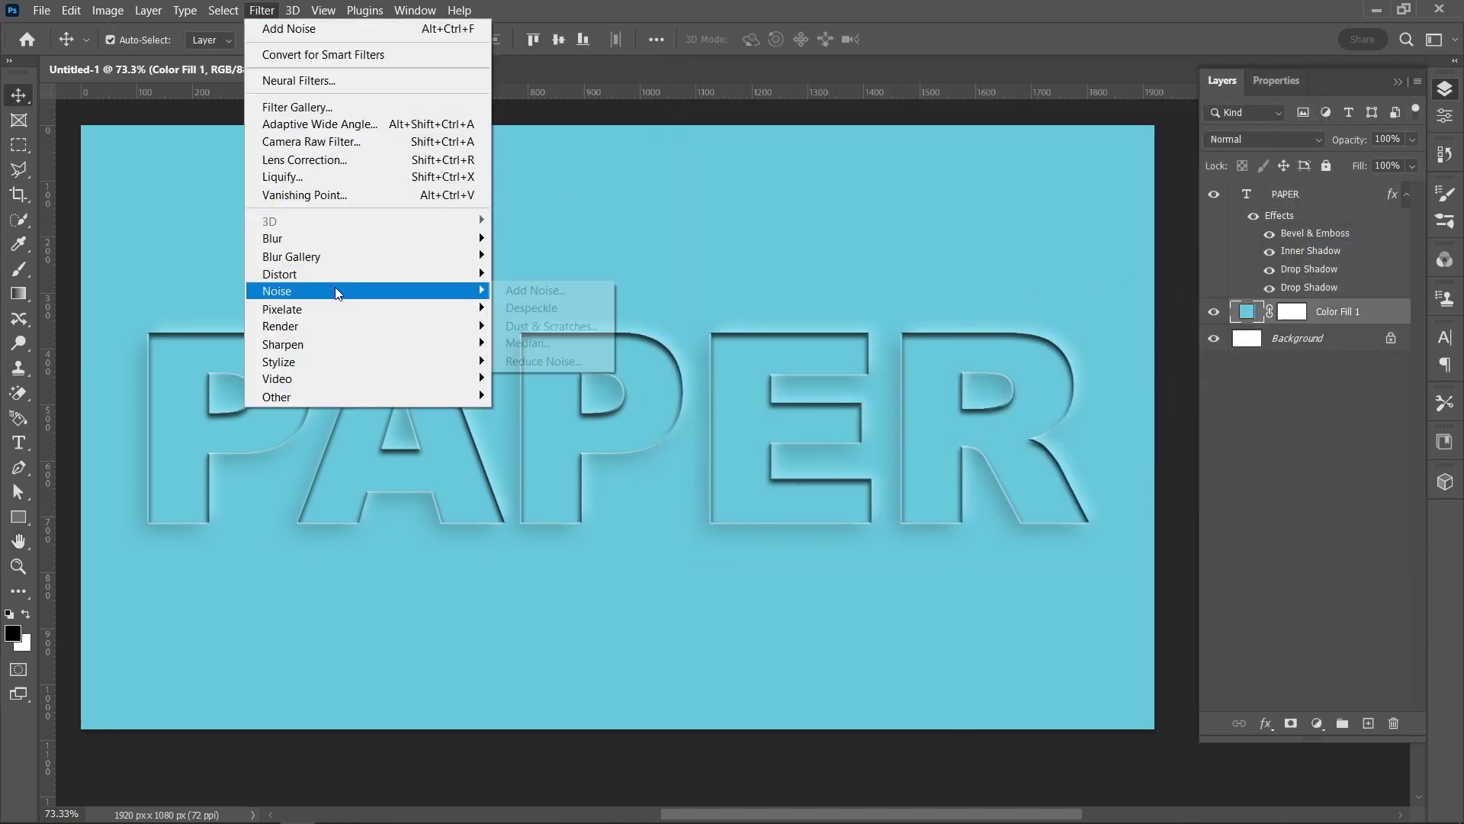
{"action": "left_click", "coordinate": [539, 291]}
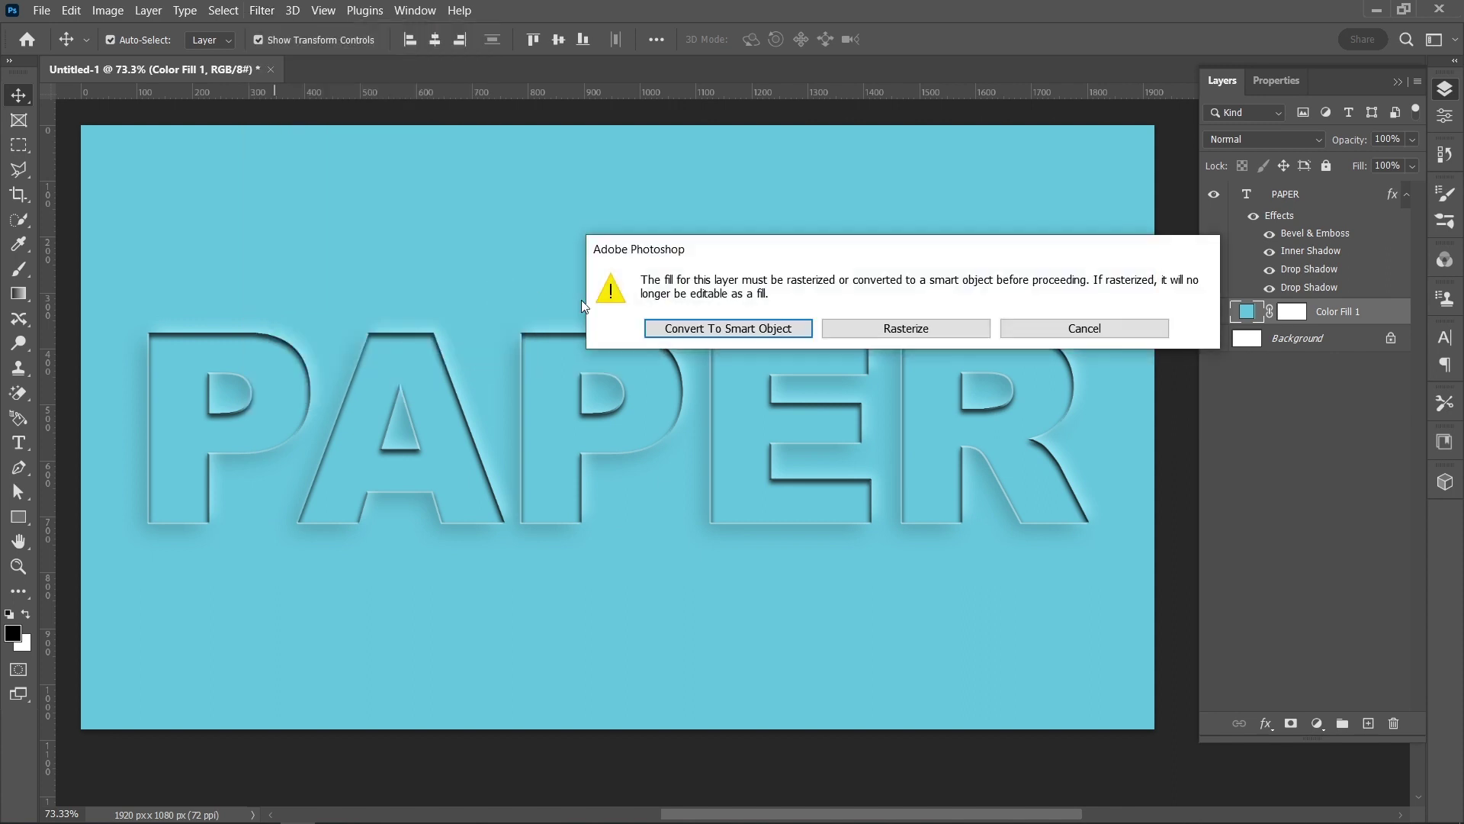
{"action": "left_click", "coordinate": [703, 327]}
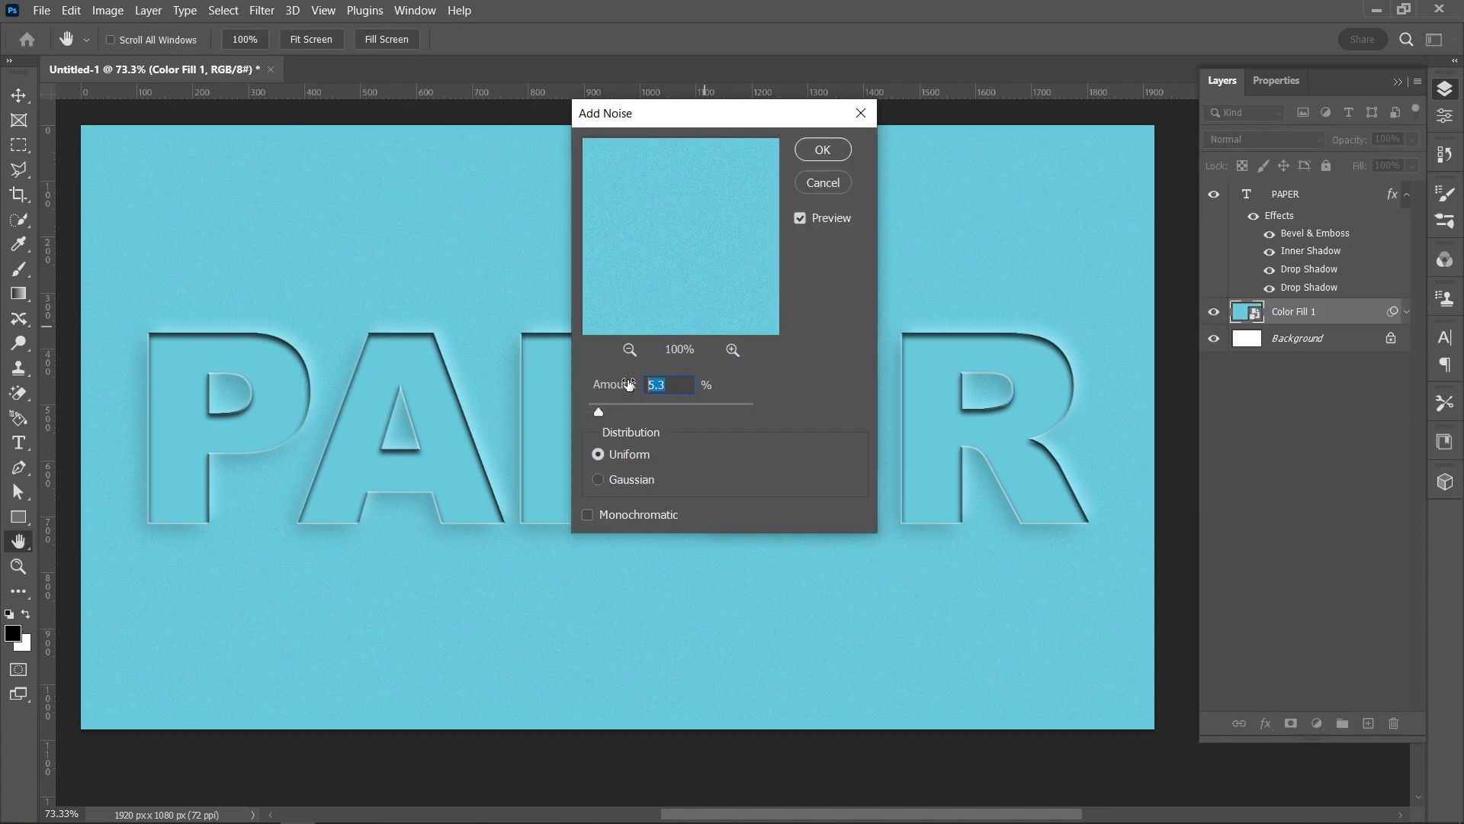
{"action": "left_click", "coordinate": [826, 151]}
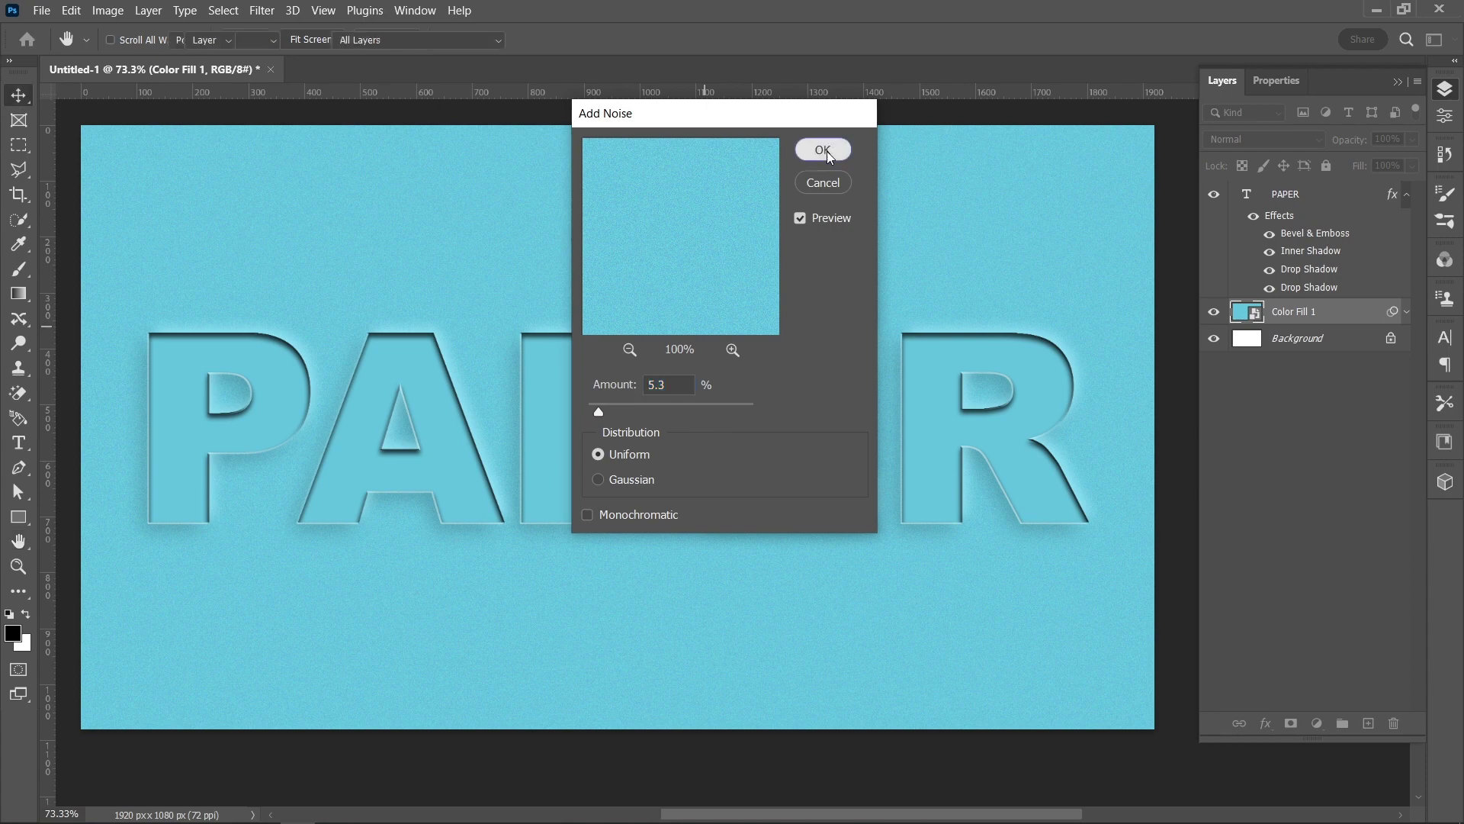